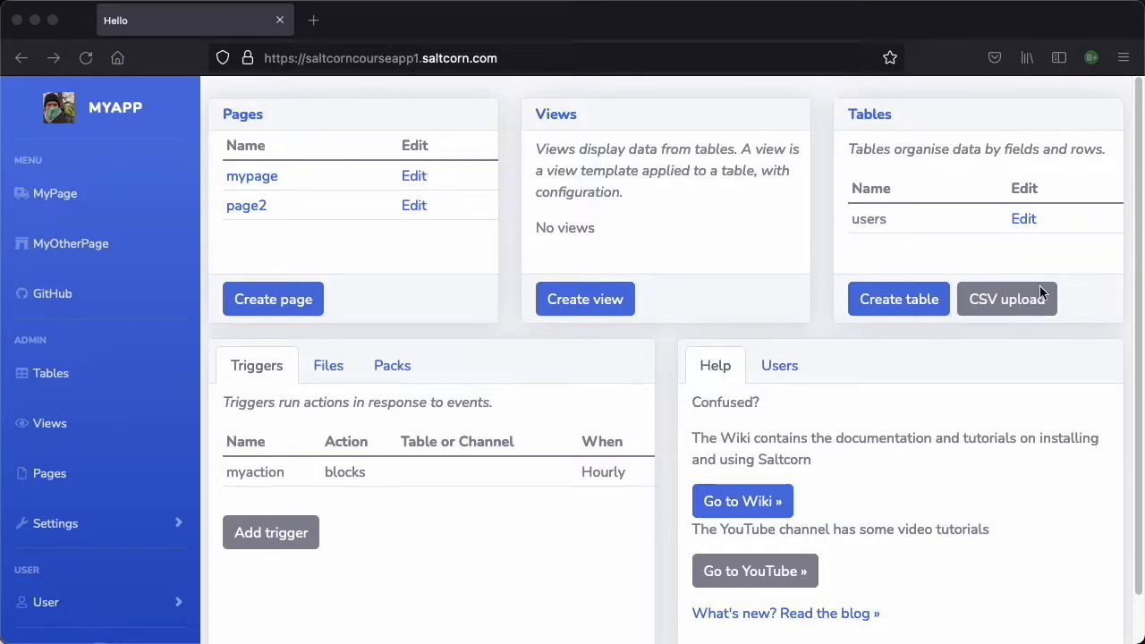
Open the Tables admin page of the web app
{"action": "left_click", "coordinate": [48, 381]}
{"action": "left_click", "coordinate": [47, 381]}
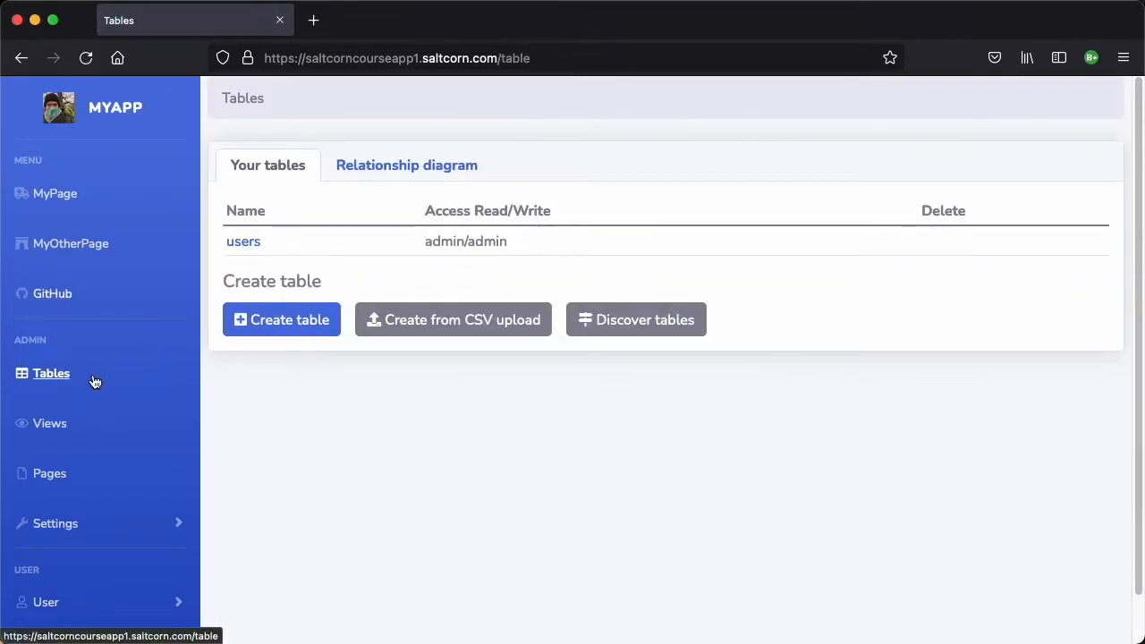
{"action": "left_click", "coordinate": [104, 127]}
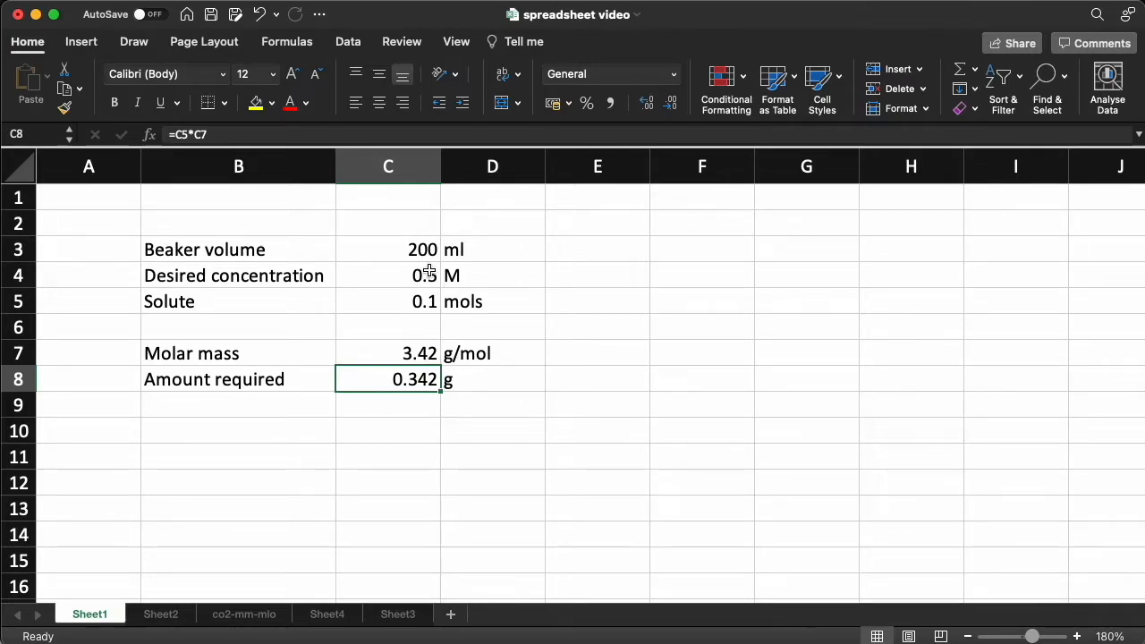
Inspect the beaker volume, concentration and solute cells to see their values and formulas
{"action": "left_click", "coordinate": [411, 249]}
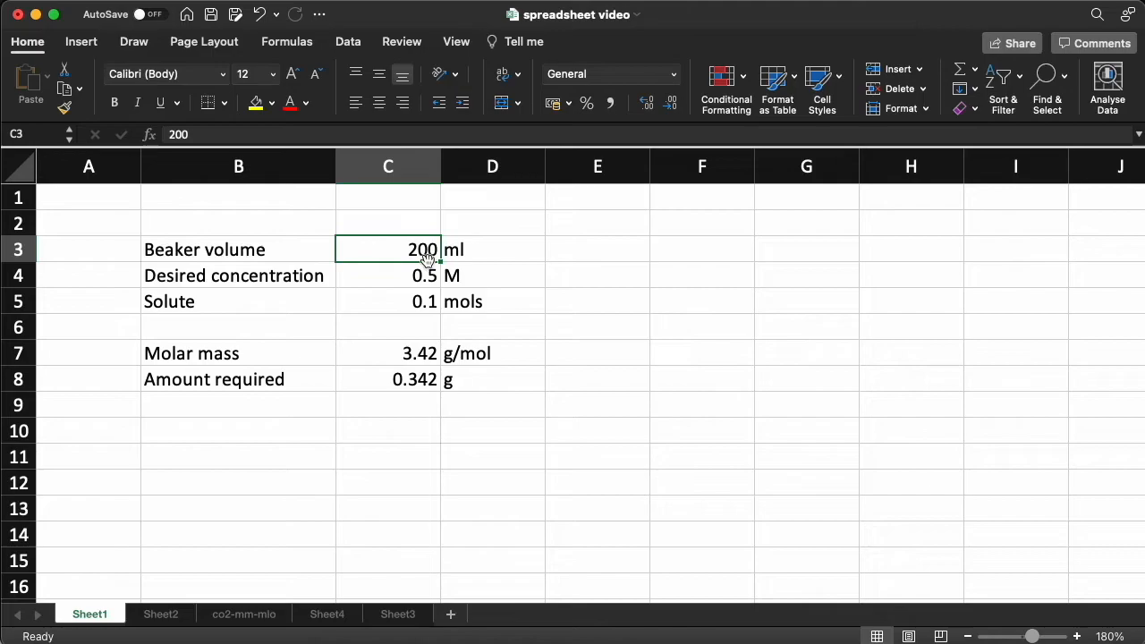
{"action": "left_click", "coordinate": [418, 276]}
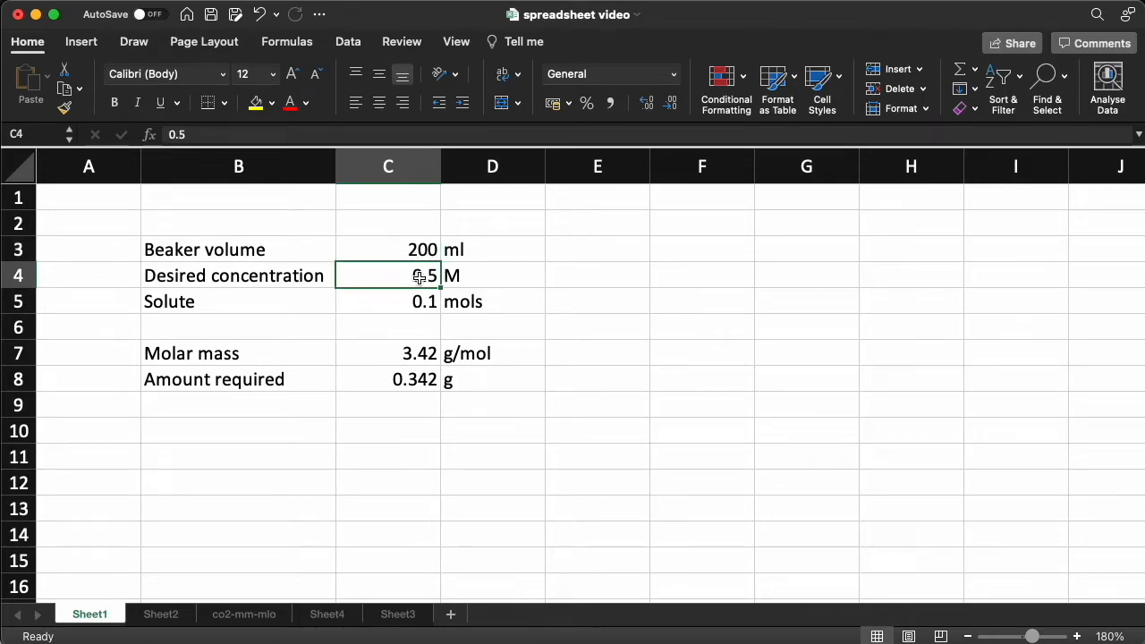
{"action": "left_click", "coordinate": [405, 302]}
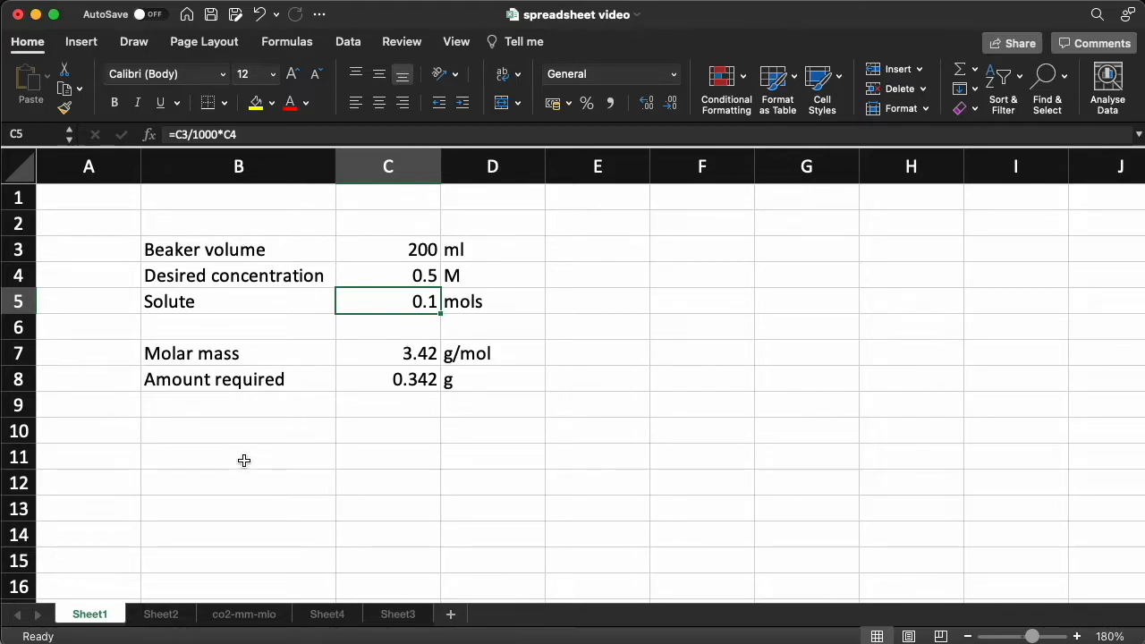
Switch to Sheet2 and examine the personal records row by row
{"action": "left_click", "coordinate": [161, 614]}
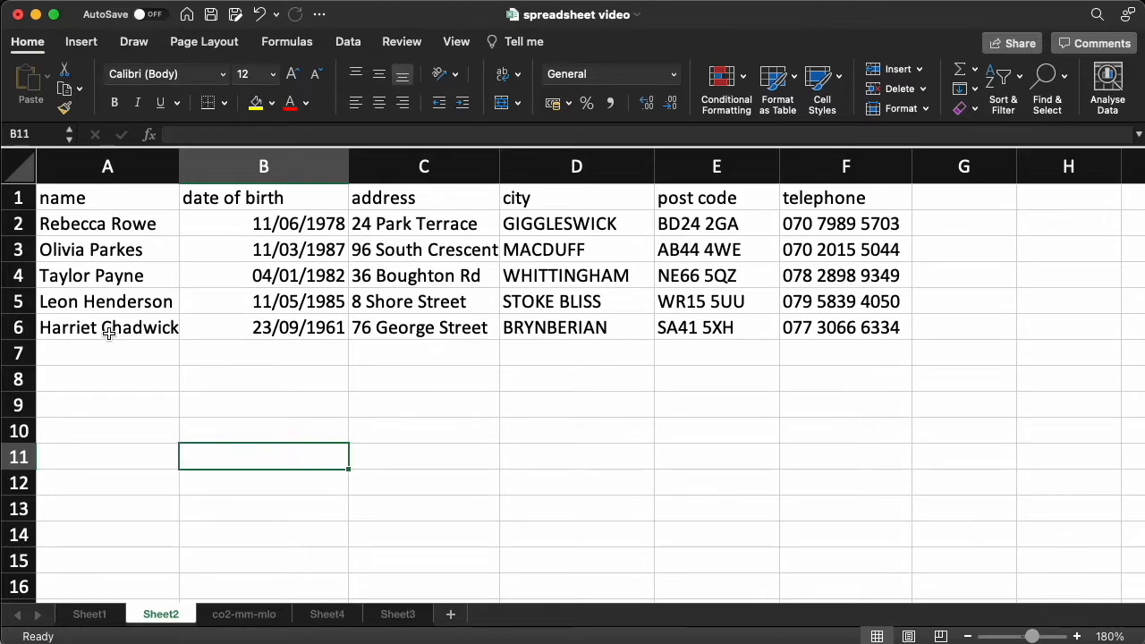
{"action": "left_click_drag", "start_coordinate": [108, 331], "coordinate": [835, 330]}
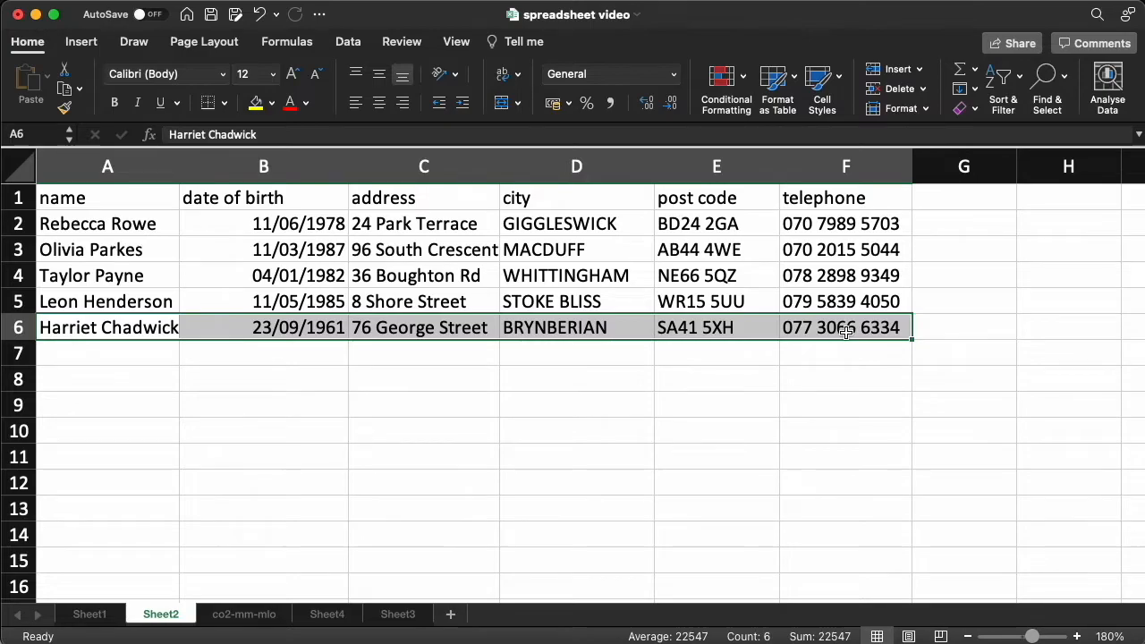
{"action": "left_click", "coordinate": [98, 302]}
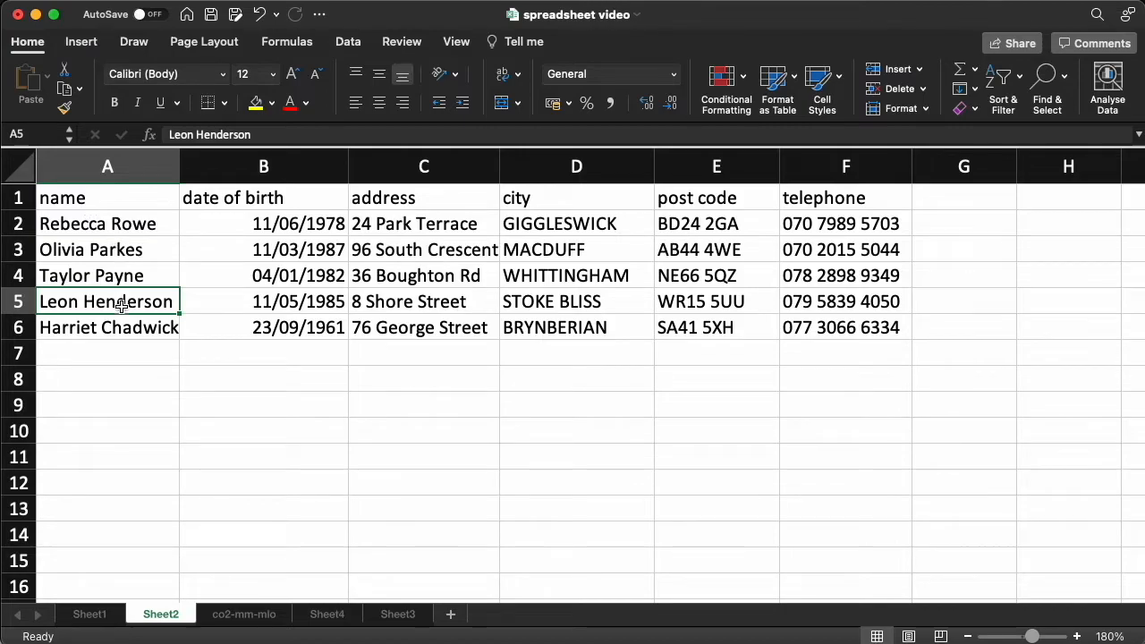
{"action": "left_click", "coordinate": [127, 225]}
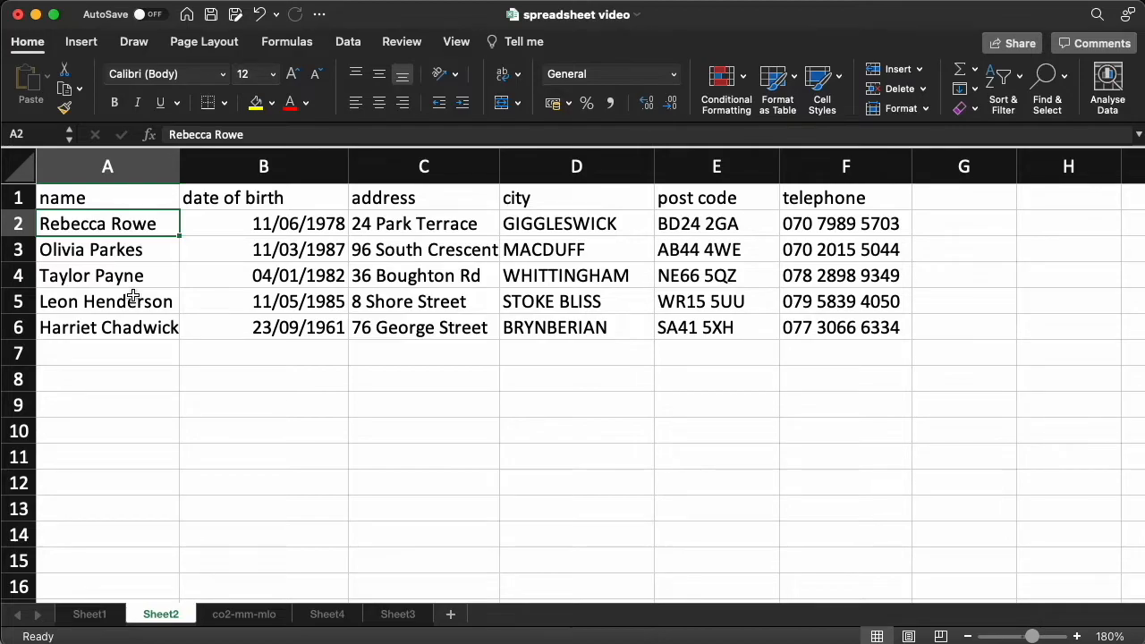
{"action": "left_click", "coordinate": [140, 196]}
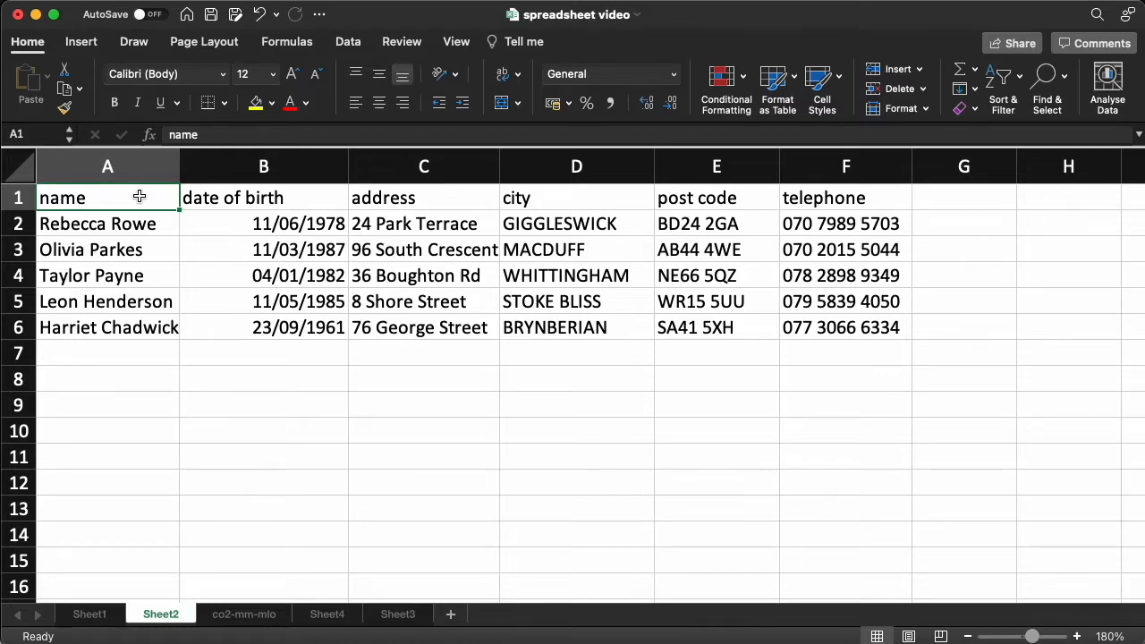
Examine the header and individual date of birth, address, city, post code and telephone cells
{"action": "left_click", "coordinate": [273, 195]}
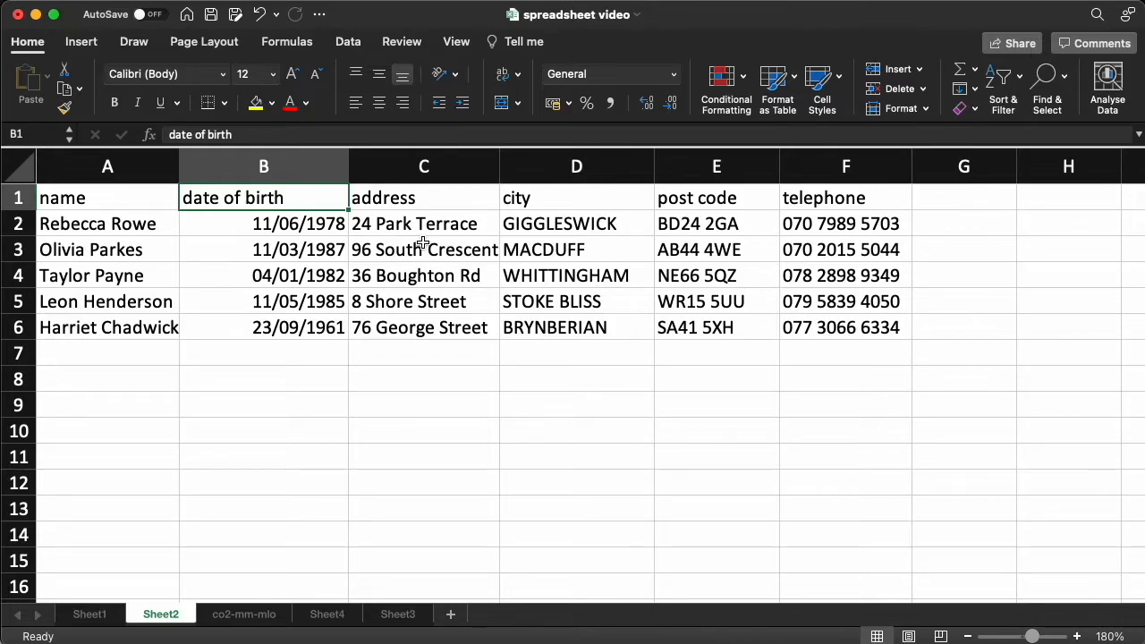
{"action": "left_click", "coordinate": [312, 217]}
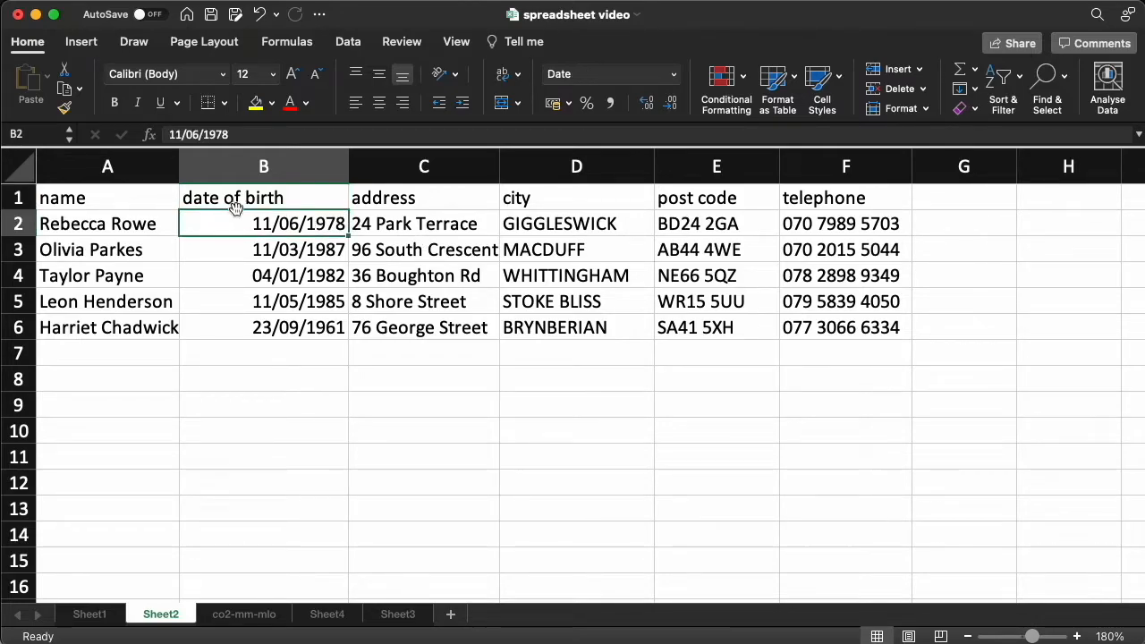
{"action": "left_click", "coordinate": [307, 200]}
{"action": "left_click", "coordinate": [307, 241]}
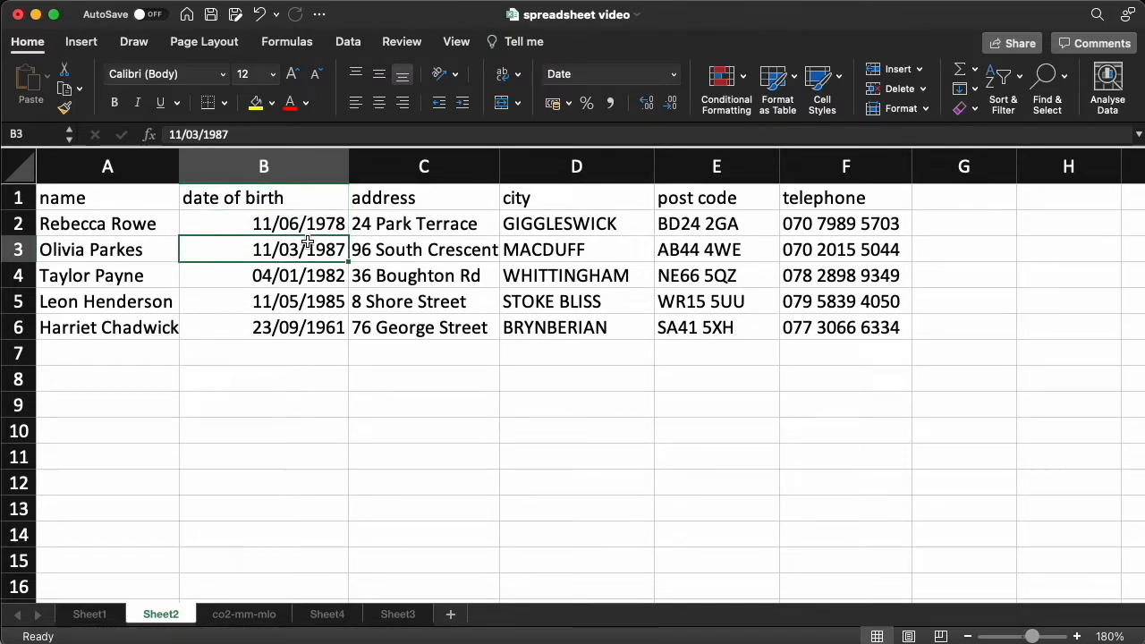
{"action": "left_click", "coordinate": [409, 249]}
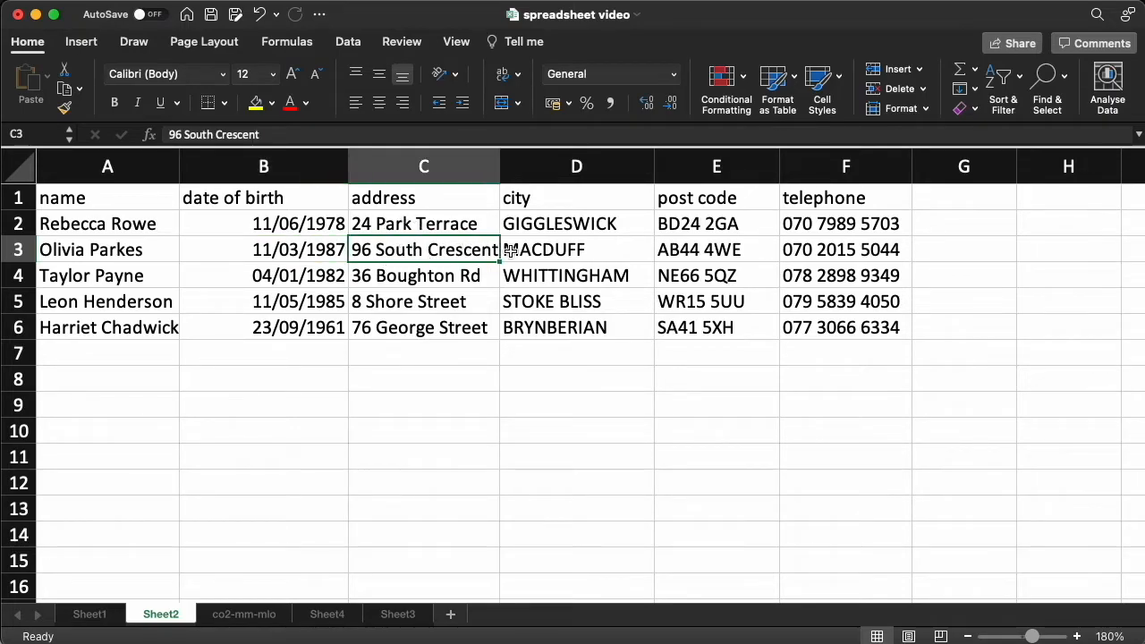
{"action": "left_click", "coordinate": [563, 252]}
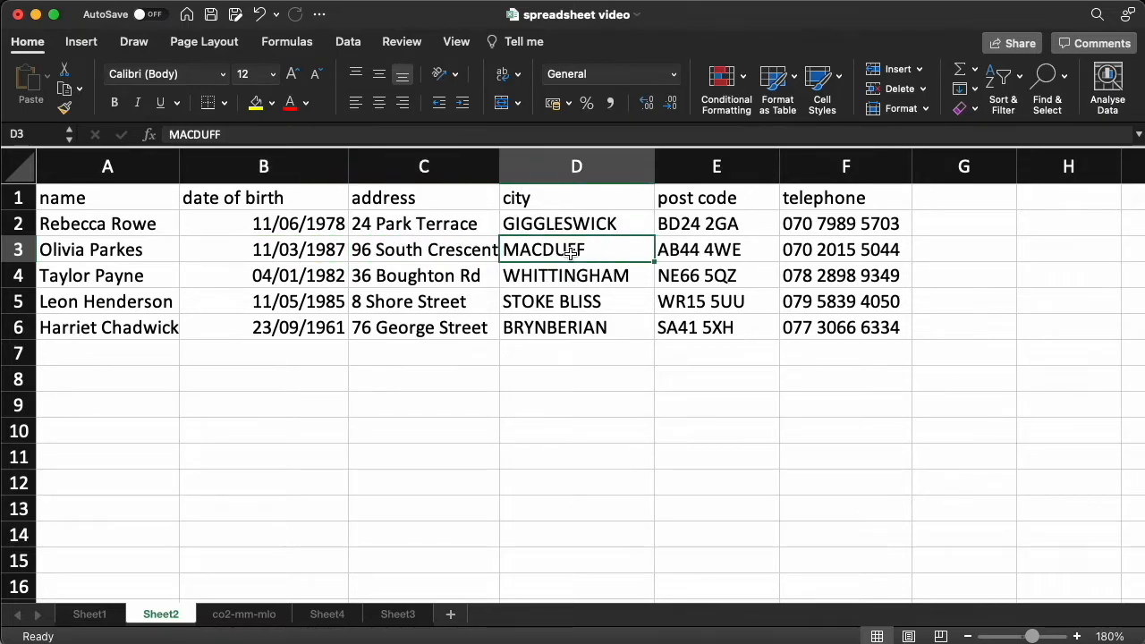
{"action": "left_click", "coordinate": [703, 254]}
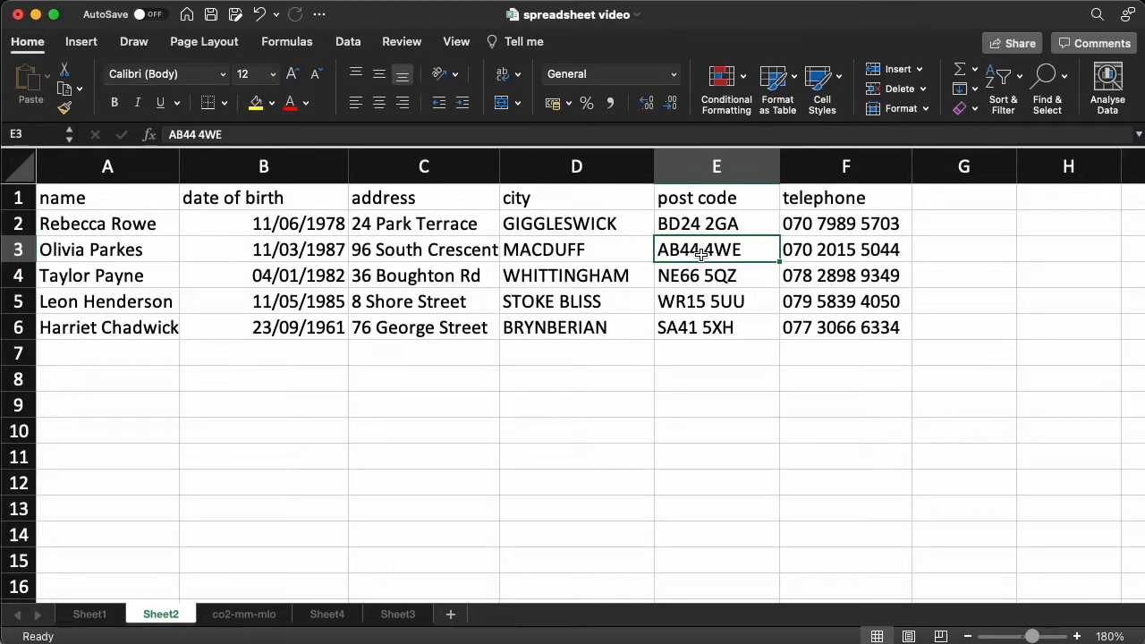
{"action": "left_click", "coordinate": [295, 230]}
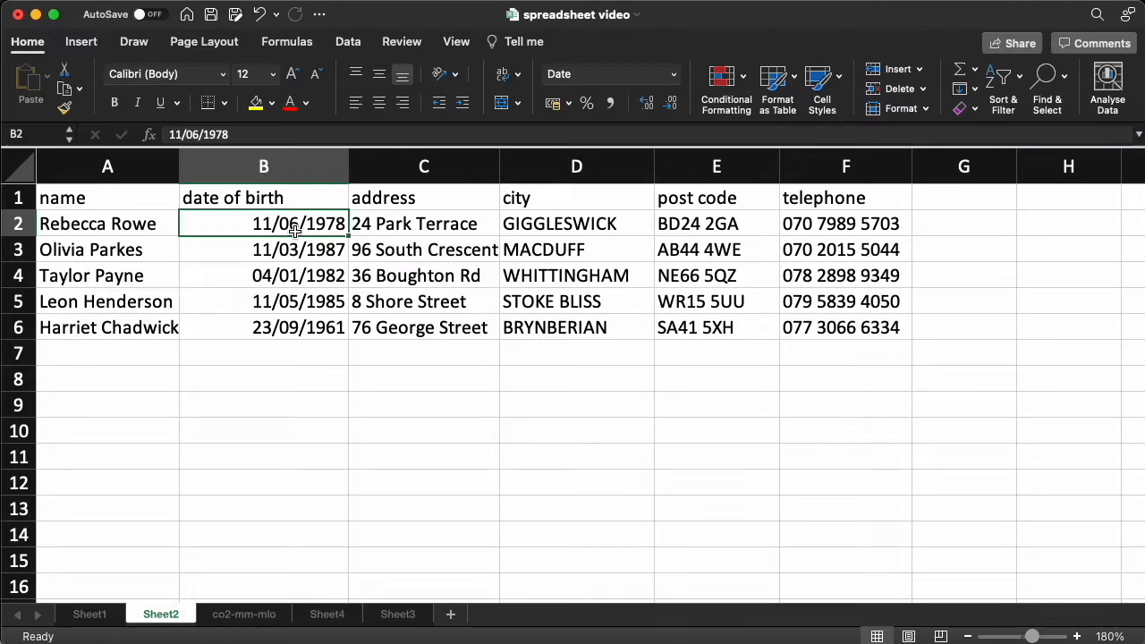
{"action": "left_click", "coordinate": [846, 251]}
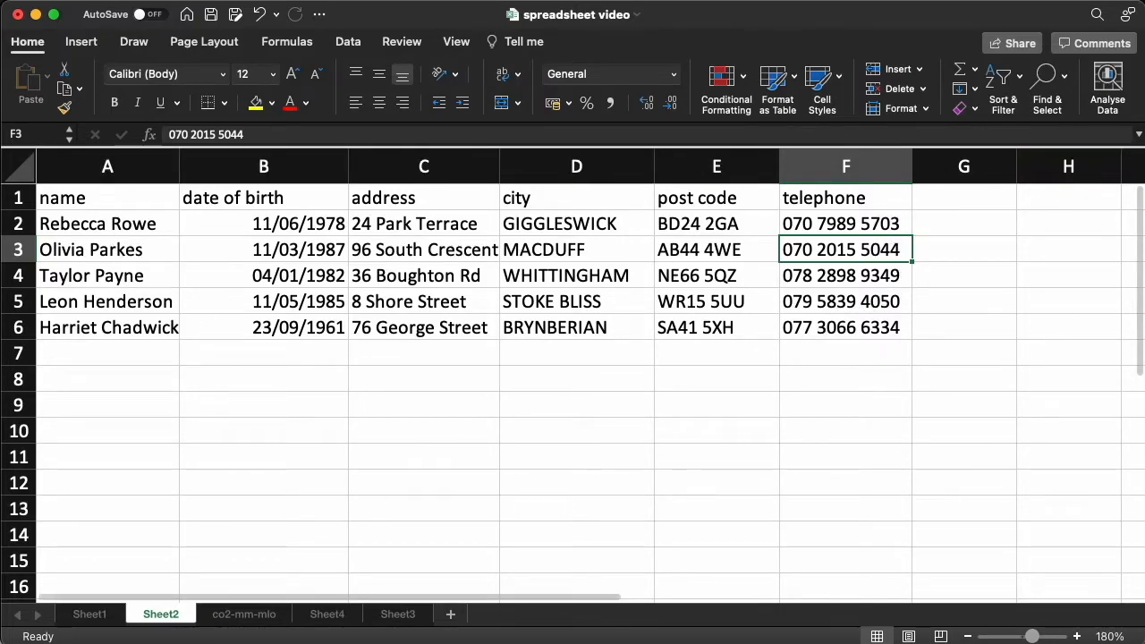
Add an age column header in G1 and enter the formula =(TODAY()-B2)/365 in G2
{"action": "left_click", "coordinate": [967, 194]}
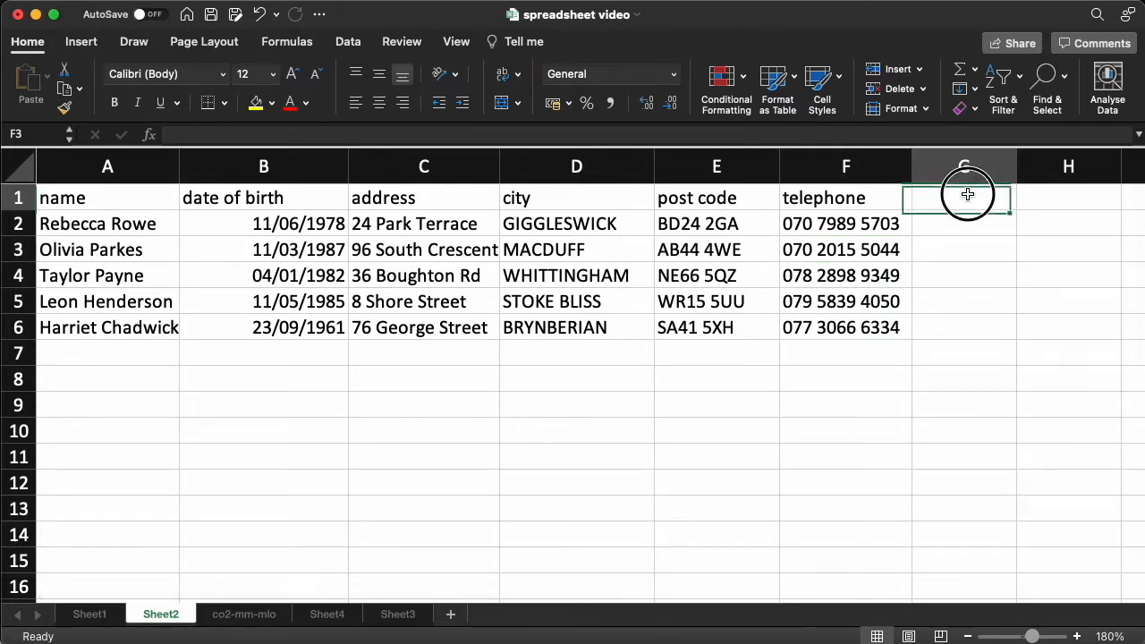
{"action": "type", "text": "age"}
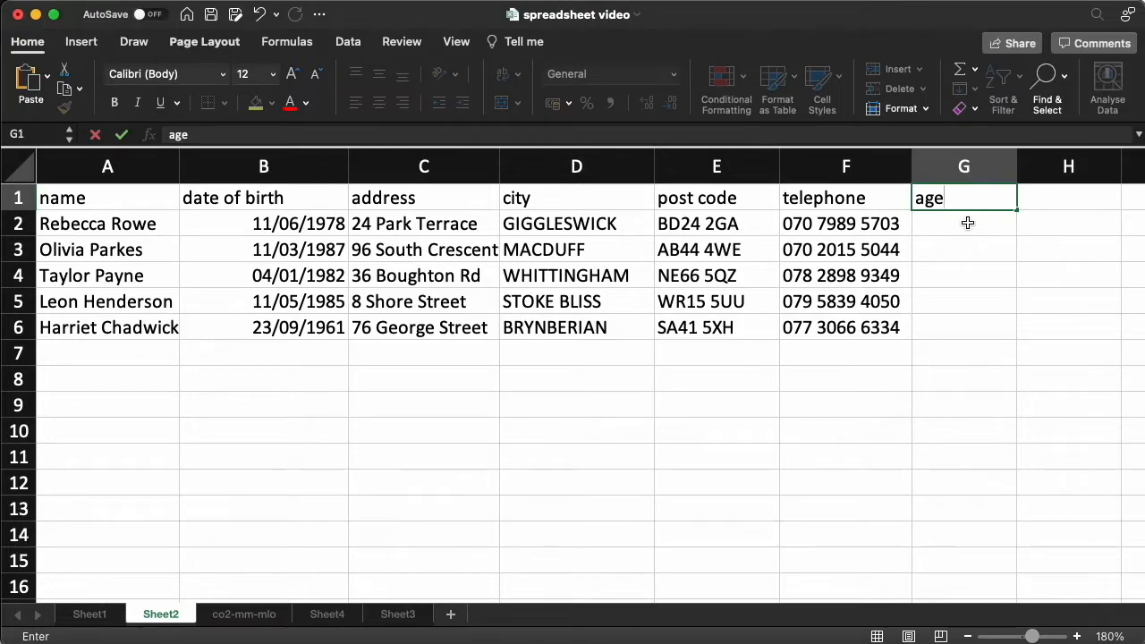
{"action": "key", "text": "Return"}
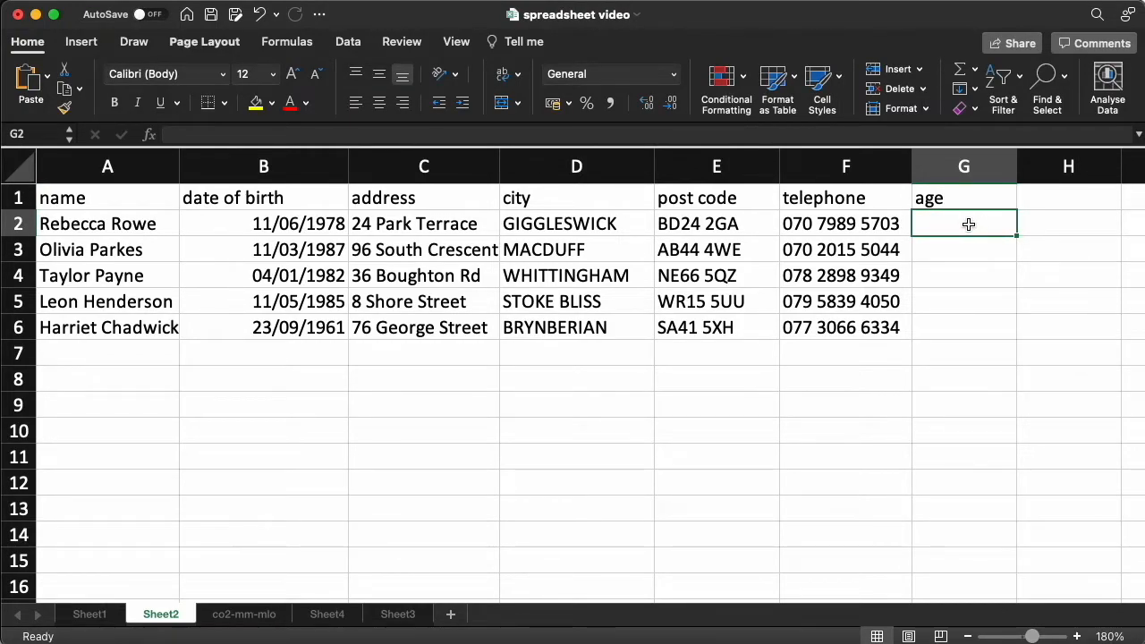
{"action": "left_click", "coordinate": [632, 136]}
{"action": "type", "text": "=(TODAY()-B2)/365"}
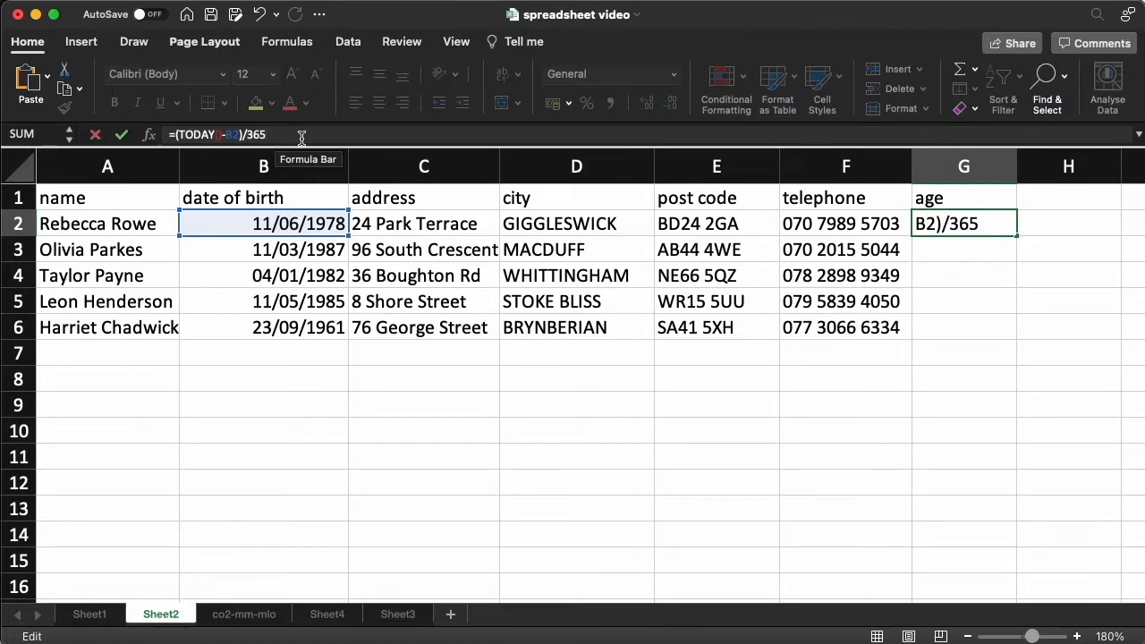
{"action": "key", "text": "Return"}
Format the age cell as Number and fill its formula down through row 6
{"action": "left_click", "coordinate": [979, 226]}
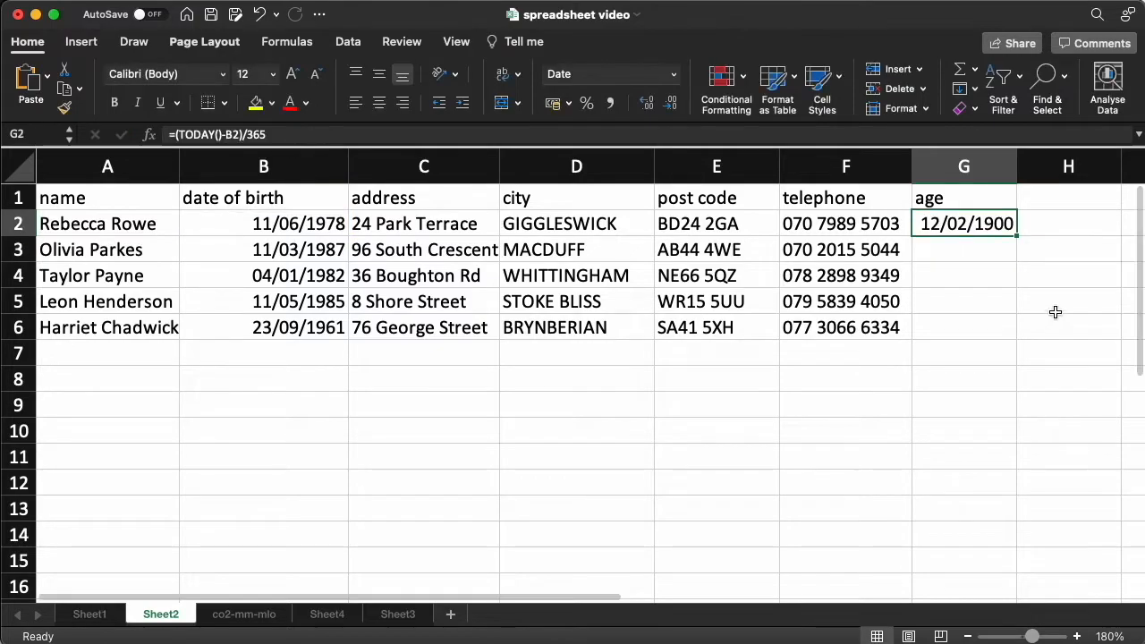
{"action": "right_click", "coordinate": [989, 227]}
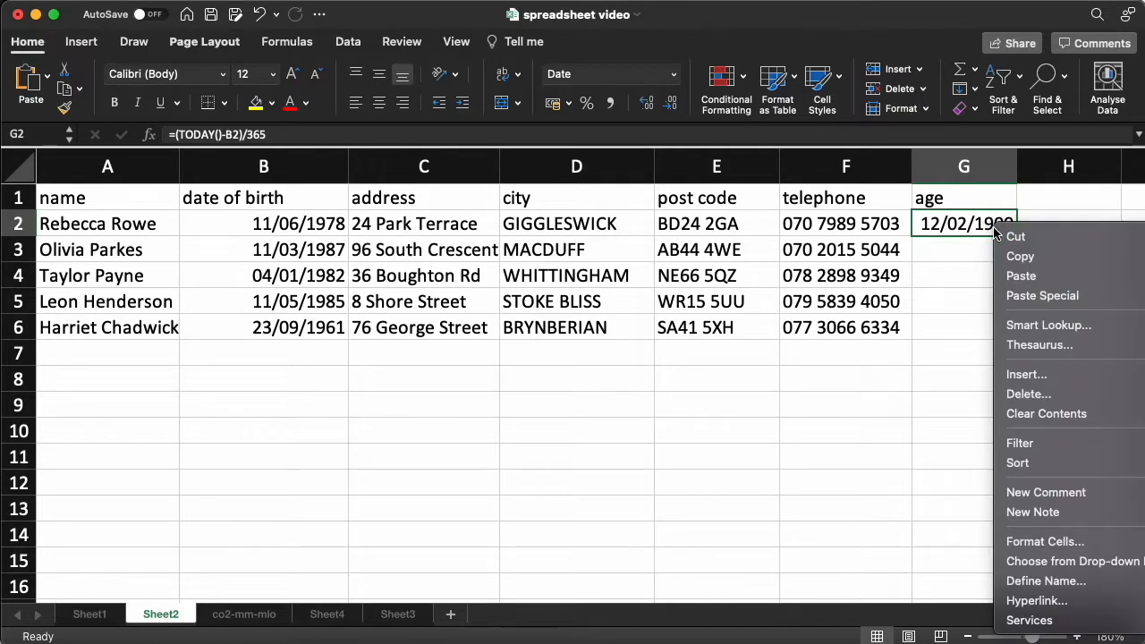
{"action": "left_click", "coordinate": [1119, 542]}
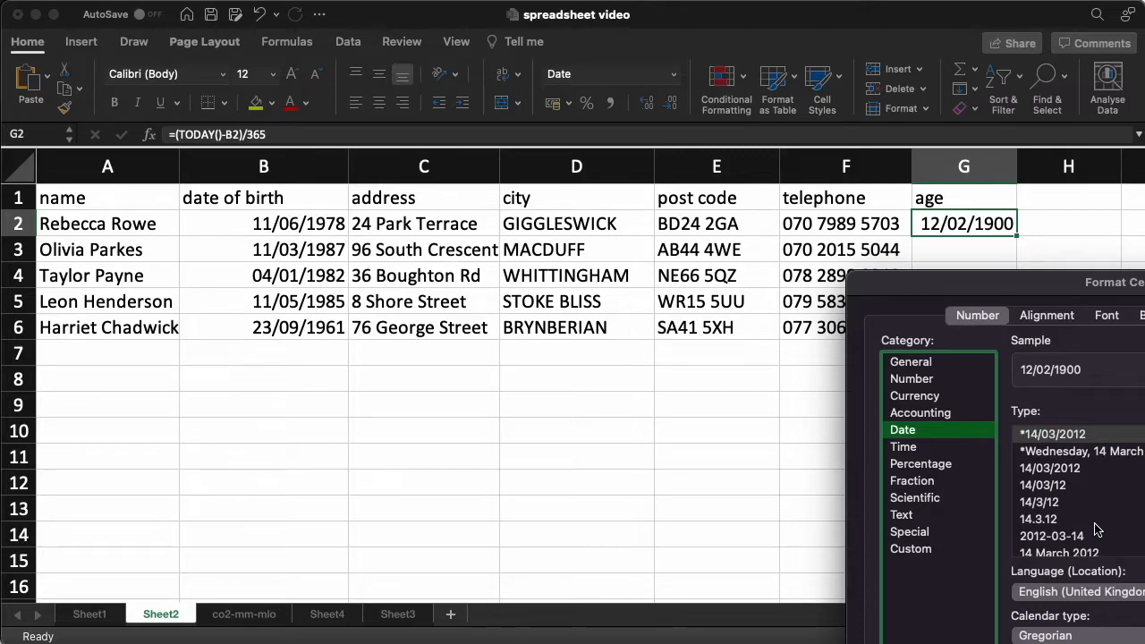
{"action": "left_click", "coordinate": [930, 379]}
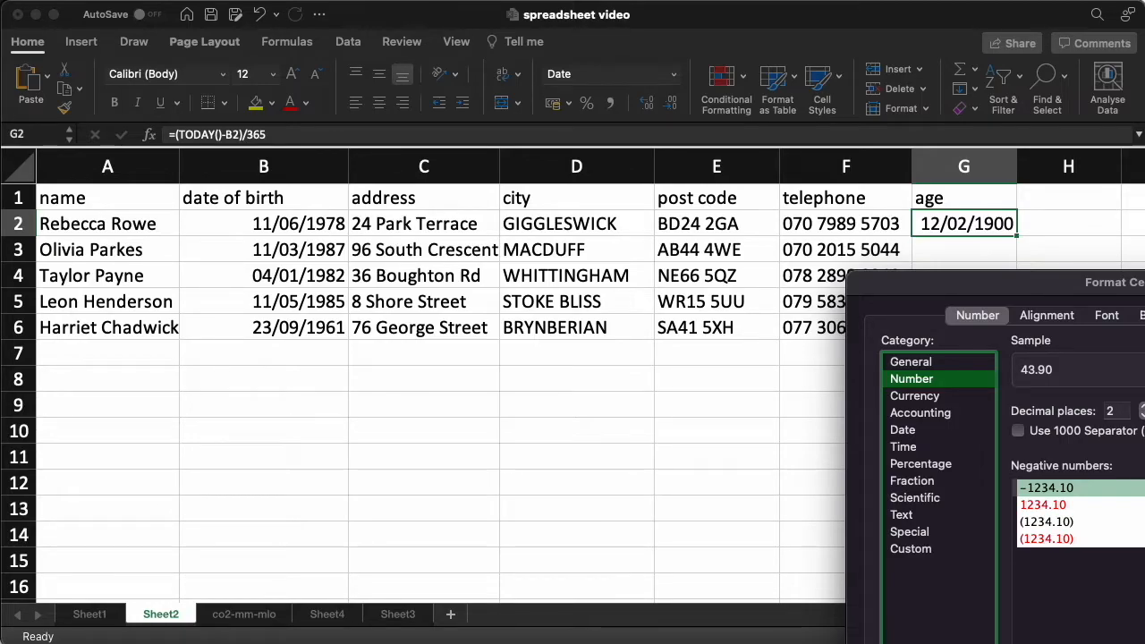
{"action": "key", "text": "Return"}
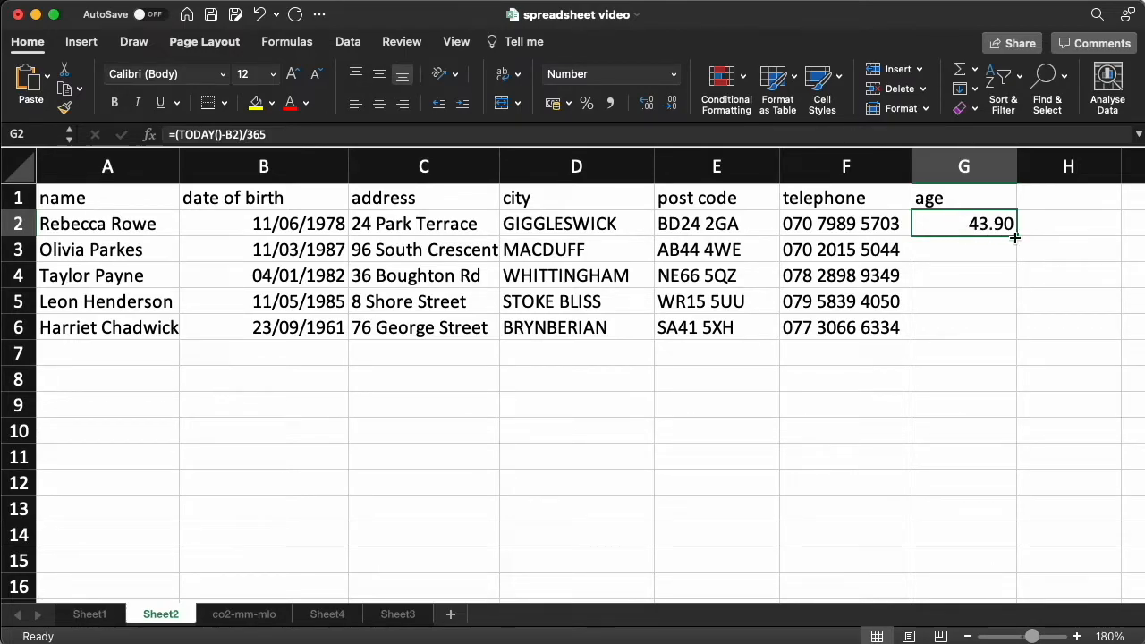
{"action": "left_click_drag", "start_coordinate": [1017, 236], "coordinate": [1025, 348]}
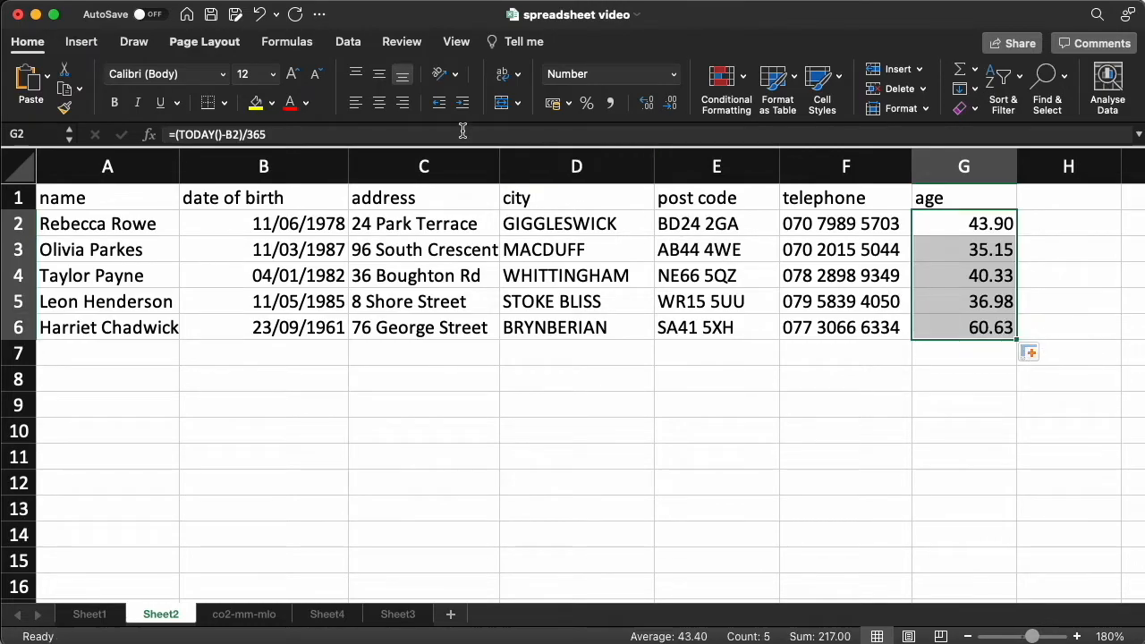
Wrap the first age formula in INT so it reads =INT((TODAY()-B2)/365)
{"action": "left_click", "coordinate": [179, 134]}
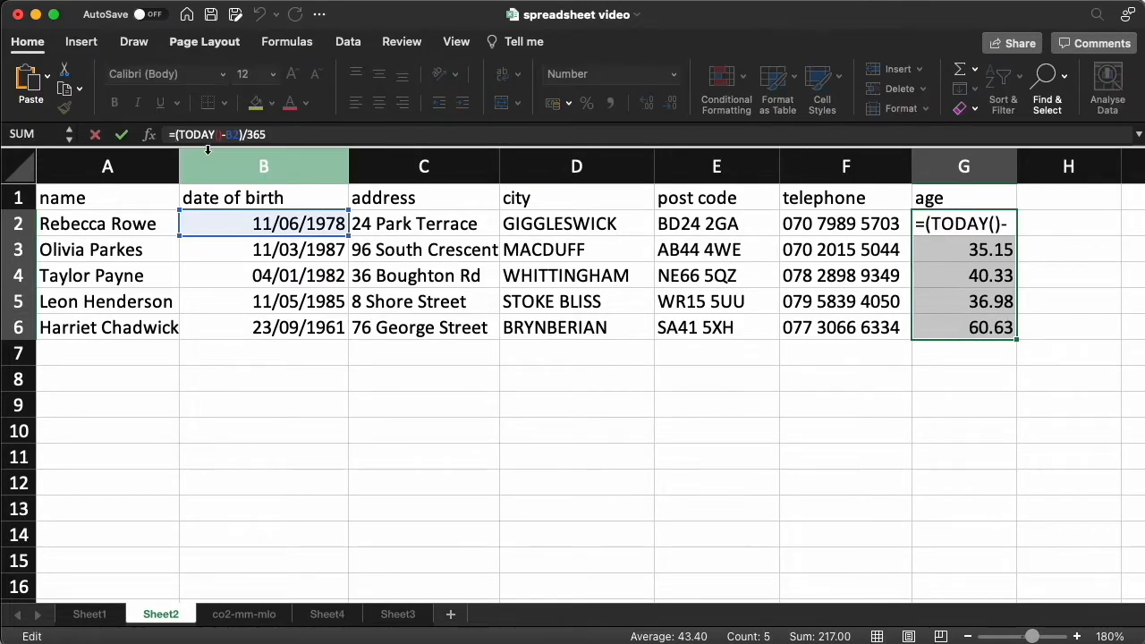
{"action": "type", "text": "INT("}
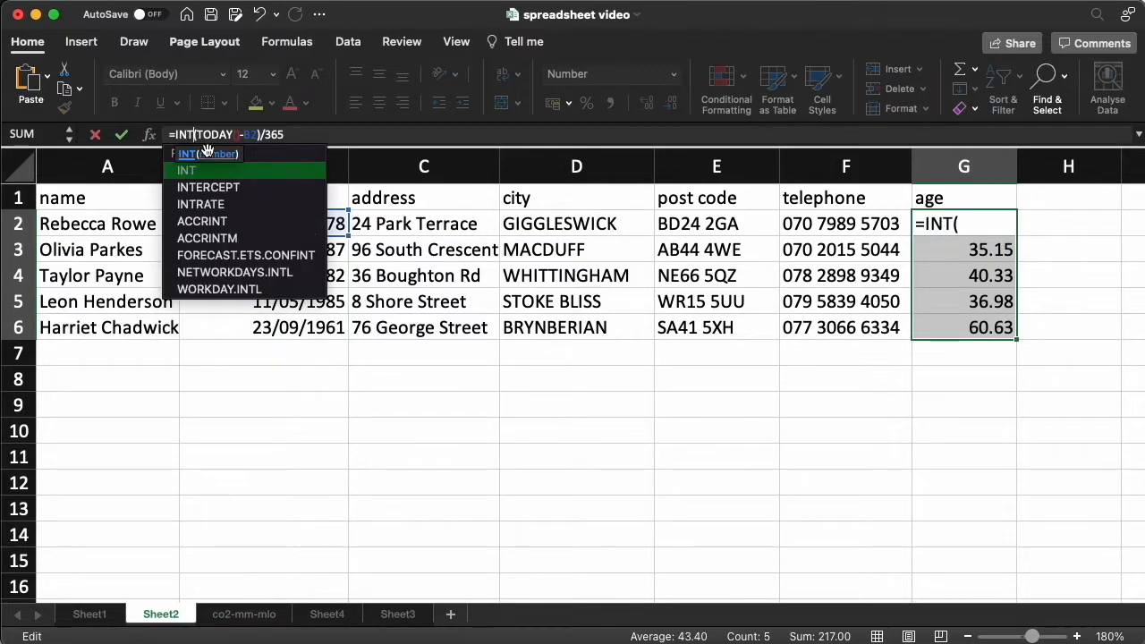
{"action": "key", "text": "Right"}
{"action": "key", "text": "Right"}
{"action": "key", "text": "Right"}
{"action": "key", "text": "Right"}
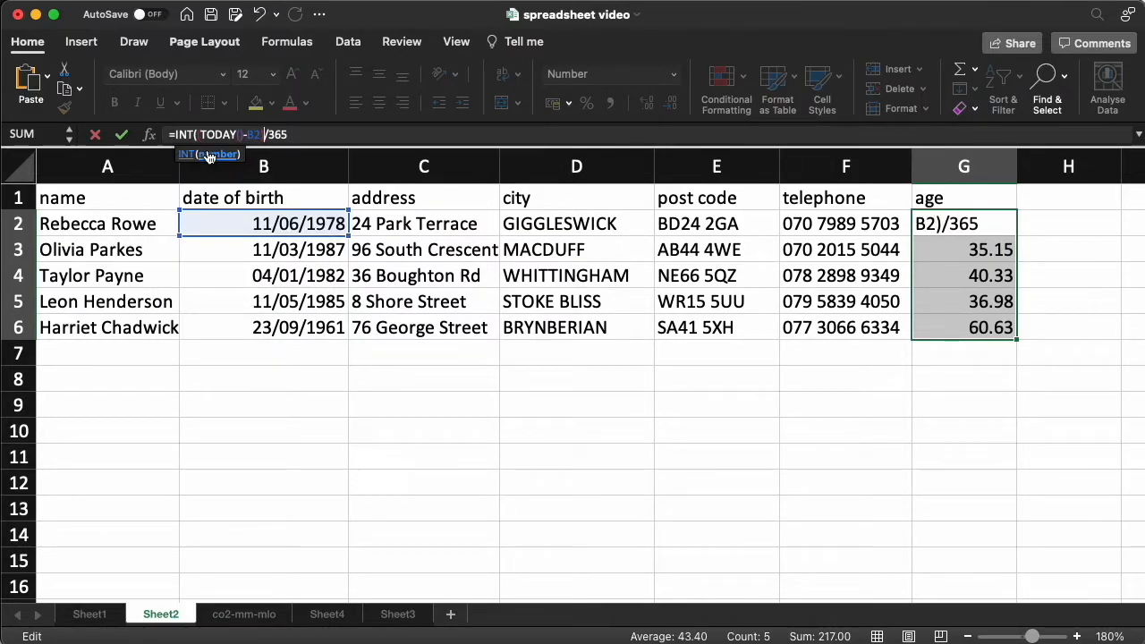
{"action": "type", "text": ")"}
{"action": "key", "text": "Return"}
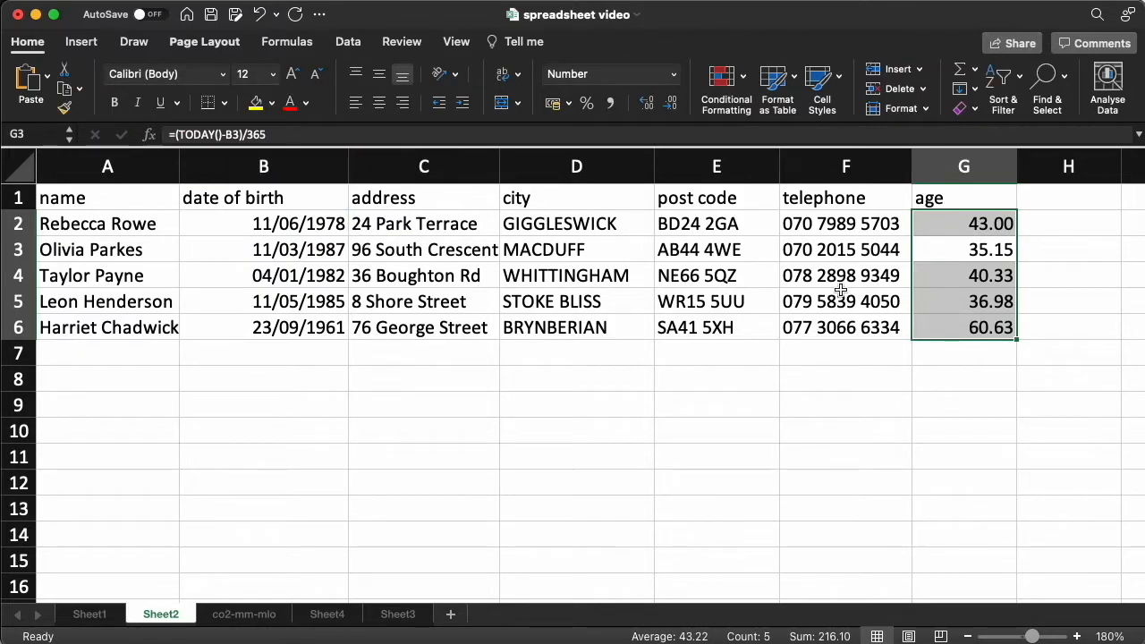
{"action": "key", "text": "Up"}
{"action": "key", "text": "F2"}
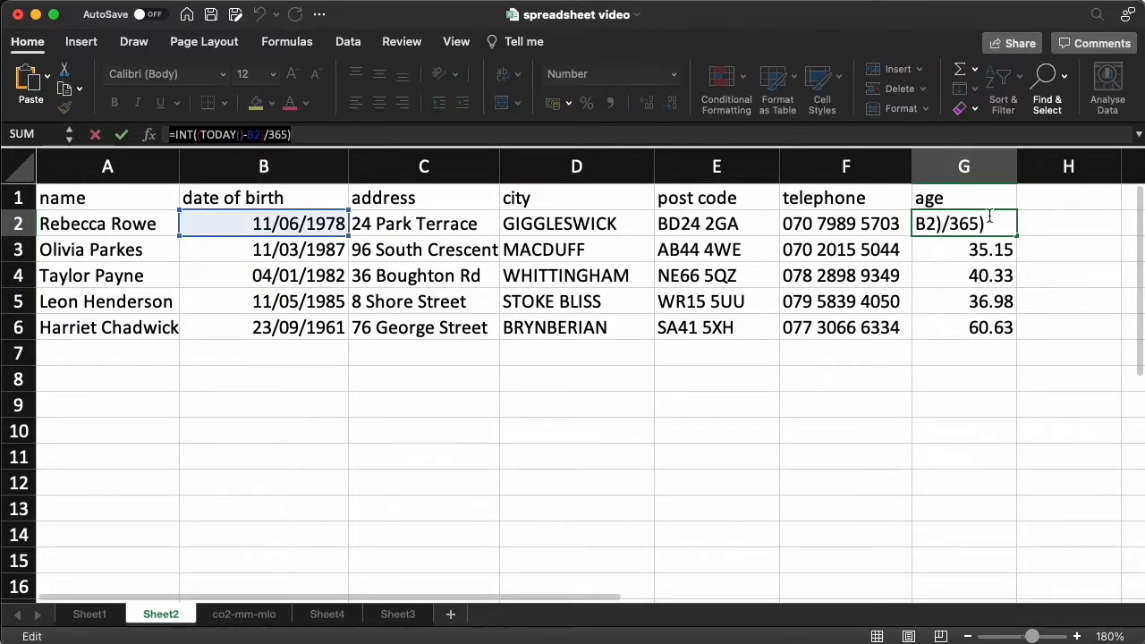
{"action": "key", "text": "Escape"}
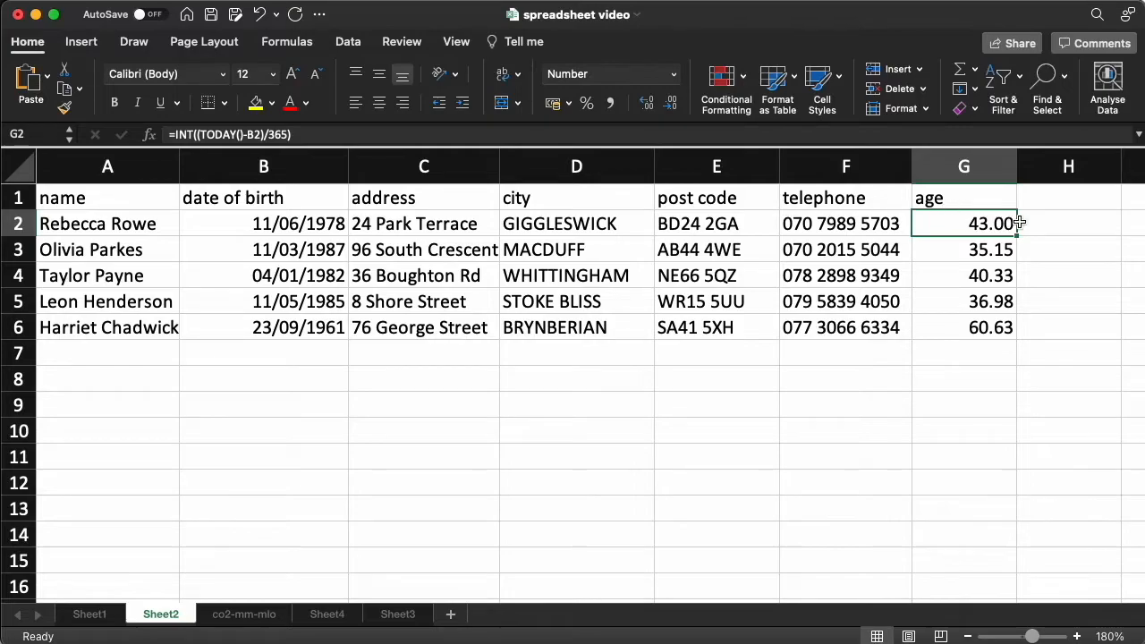
Fill the INT age formula down to the remaining records
{"action": "left_click_drag", "start_coordinate": [1017, 251], "coordinate": [1026, 333]}
{"action": "left_click", "coordinate": [986, 224]}
{"action": "left_click", "coordinate": [966, 249]}
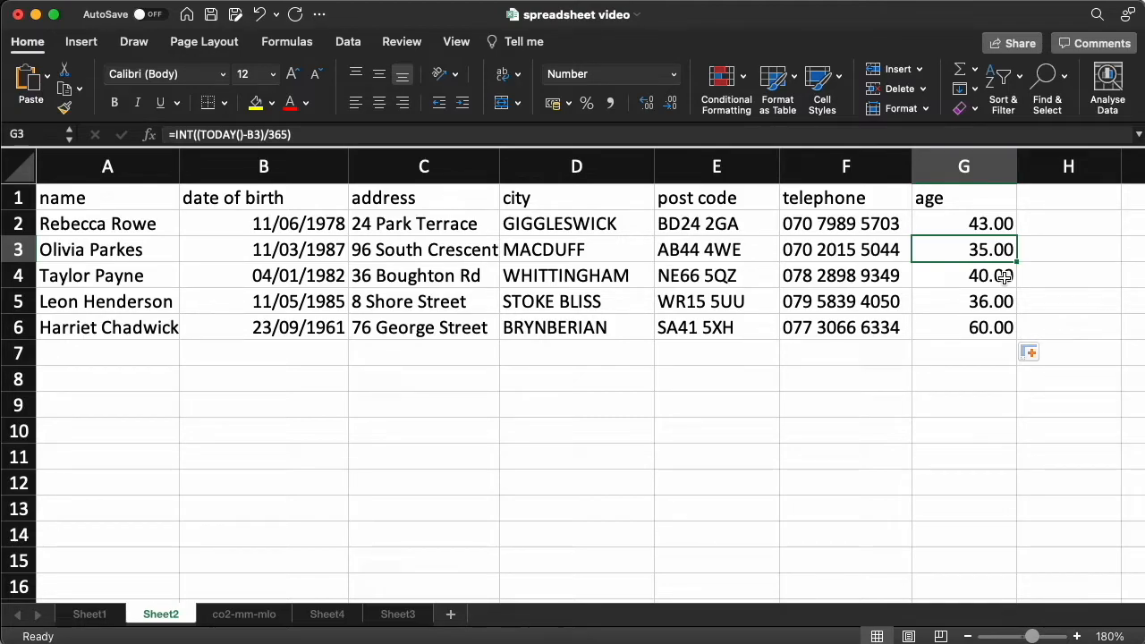
Calculate the average age below the records in G8 with =AVERAGE(G2:G6)
{"action": "left_click", "coordinate": [952, 218]}
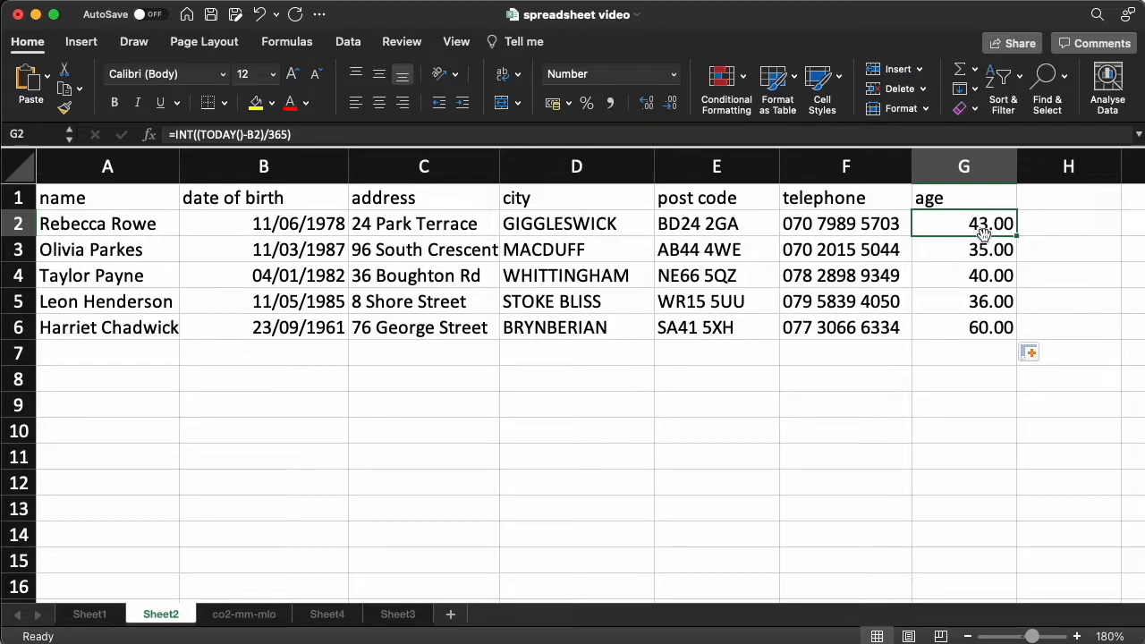
{"action": "left_click", "coordinate": [975, 386]}
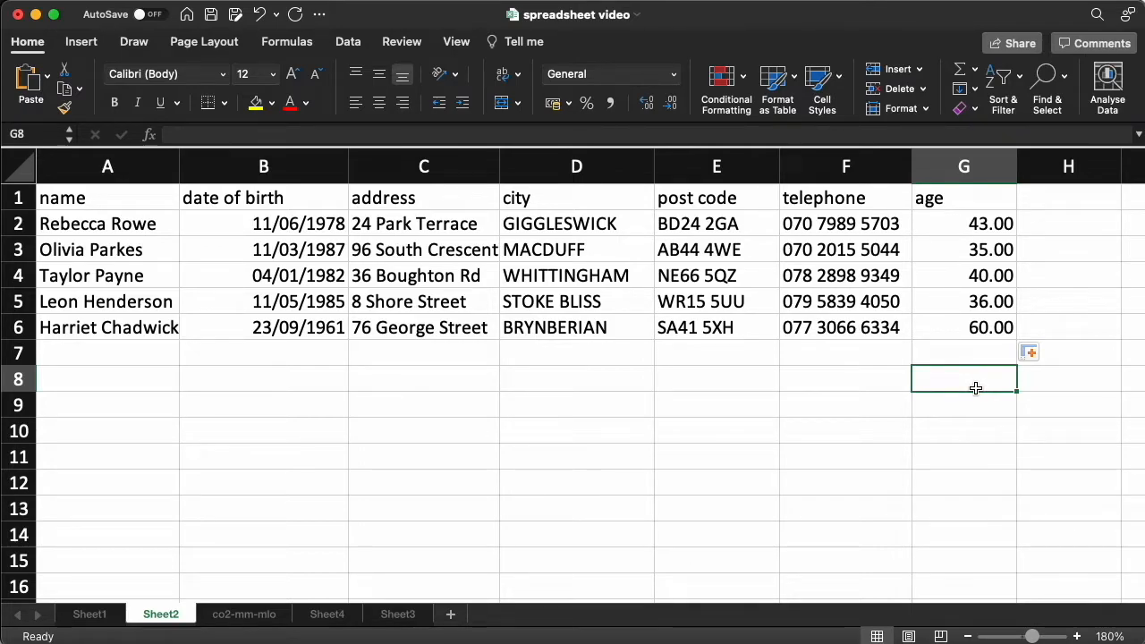
{"action": "type", "text": "=A"}
{"action": "type", "text": "VERGER"}
{"action": "type", "text": "G"}
{"action": "type", "text": "E"}
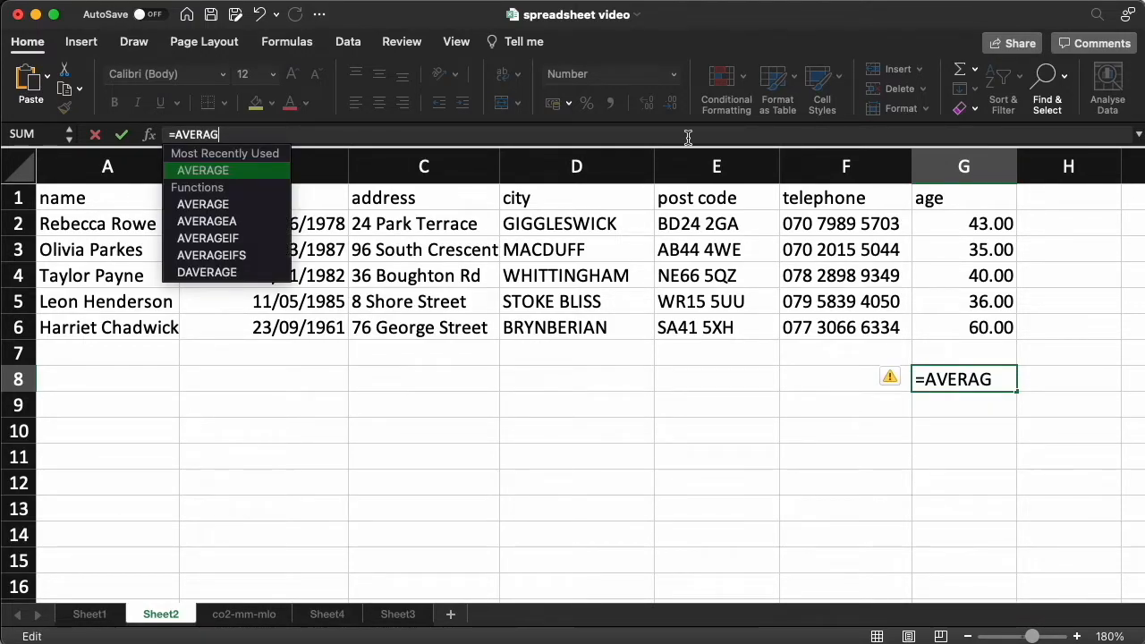
{"action": "type", "text": "("}
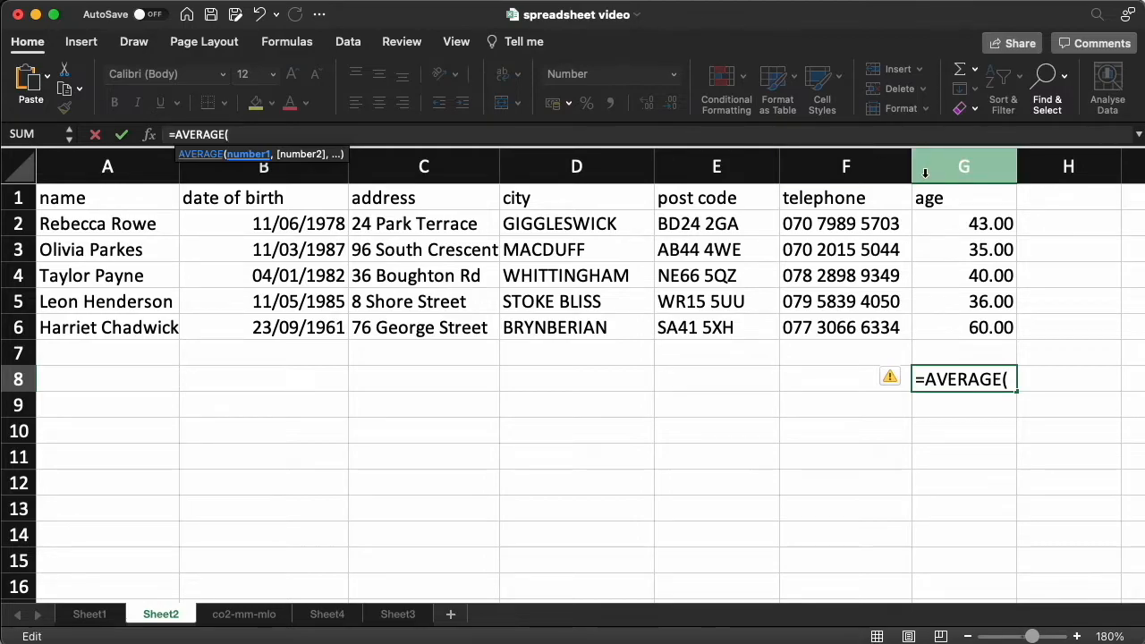
{"action": "left_click_drag", "start_coordinate": [956, 215], "coordinate": [975, 324]}
{"action": "type", "text": ")"}
{"action": "key", "text": "Return"}
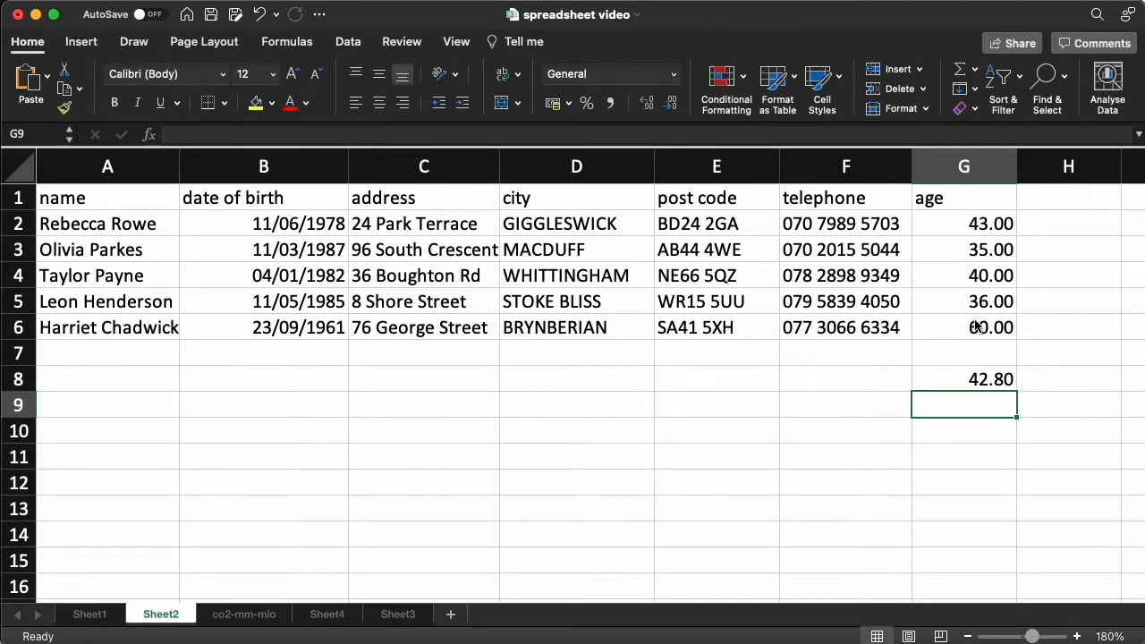
{"action": "key", "text": "Up"}
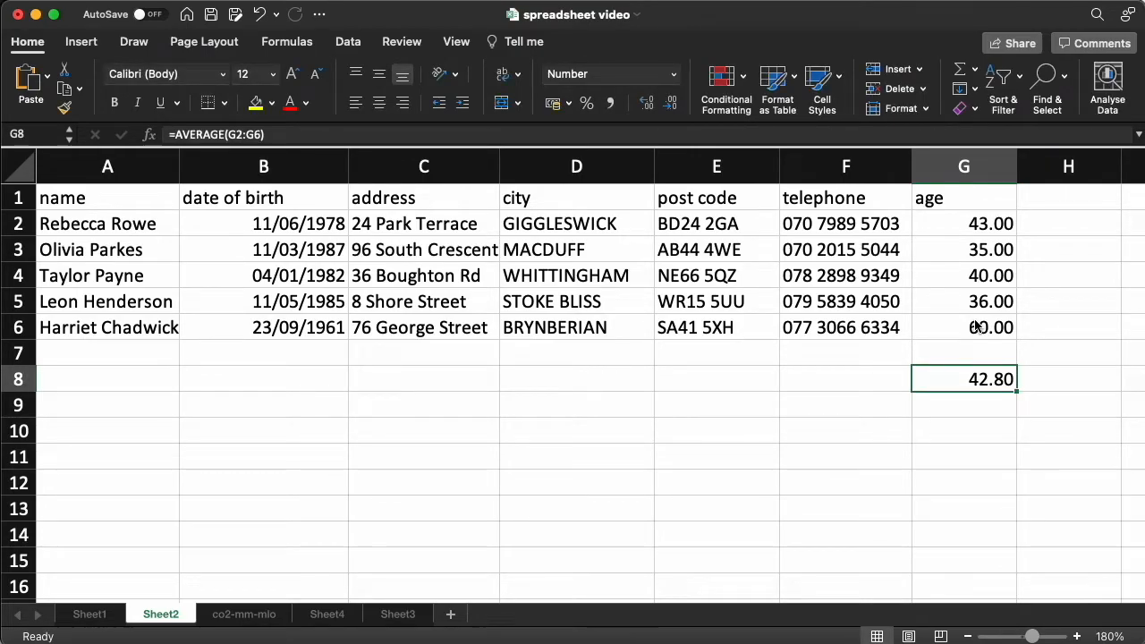
{"action": "key", "text": "Down"}
{"action": "key", "text": "Up"}
Browse the dates in the co2-mm-mlo sheet before returning to Sheet2
{"action": "left_click", "coordinate": [239, 614]}
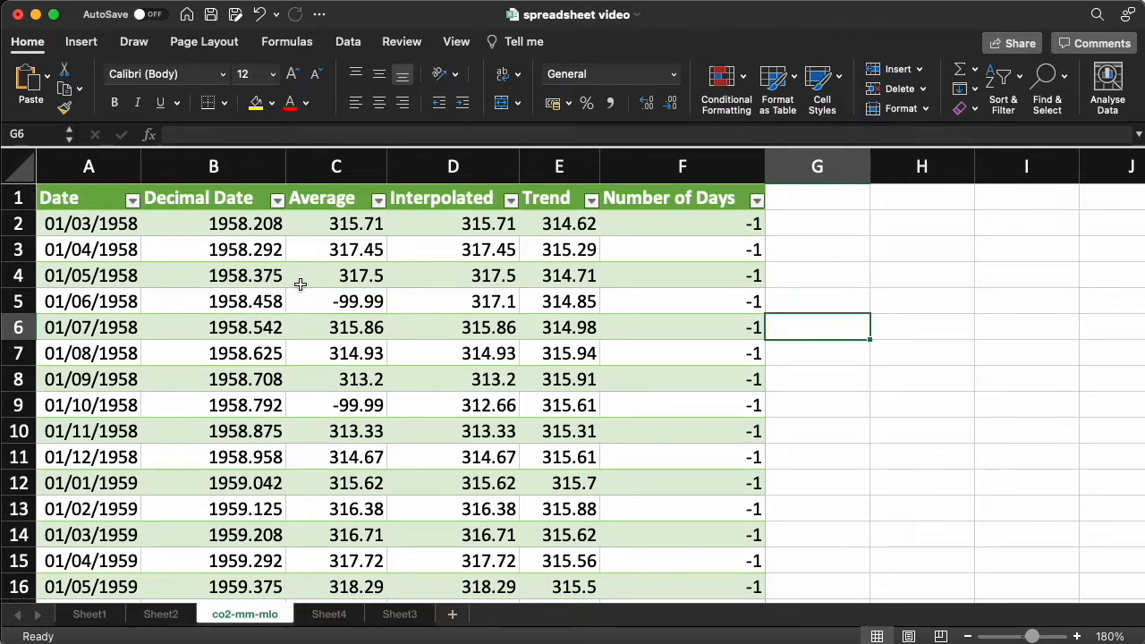
{"action": "scroll", "coordinate": [327, 344], "scroll_direction": "down", "scroll_amount": 5}
{"action": "scroll", "coordinate": [334, 354], "scroll_direction": "up", "scroll_amount": 5}
{"action": "scroll", "coordinate": [286, 340], "scroll_direction": "down", "scroll_amount": 2}
{"action": "scroll", "coordinate": [286, 339], "scroll_direction": "up", "scroll_amount": 2}
{"action": "left_click", "coordinate": [75, 226]}
{"action": "left_click", "coordinate": [80, 296]}
{"action": "left_click", "coordinate": [99, 447]}
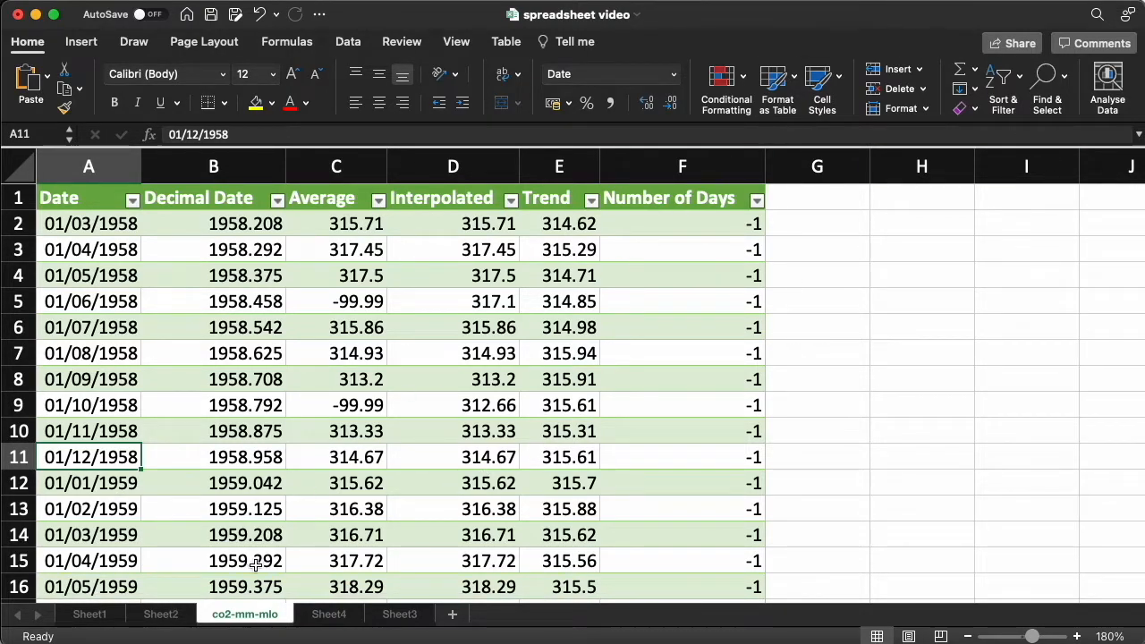
{"action": "left_click", "coordinate": [163, 613]}
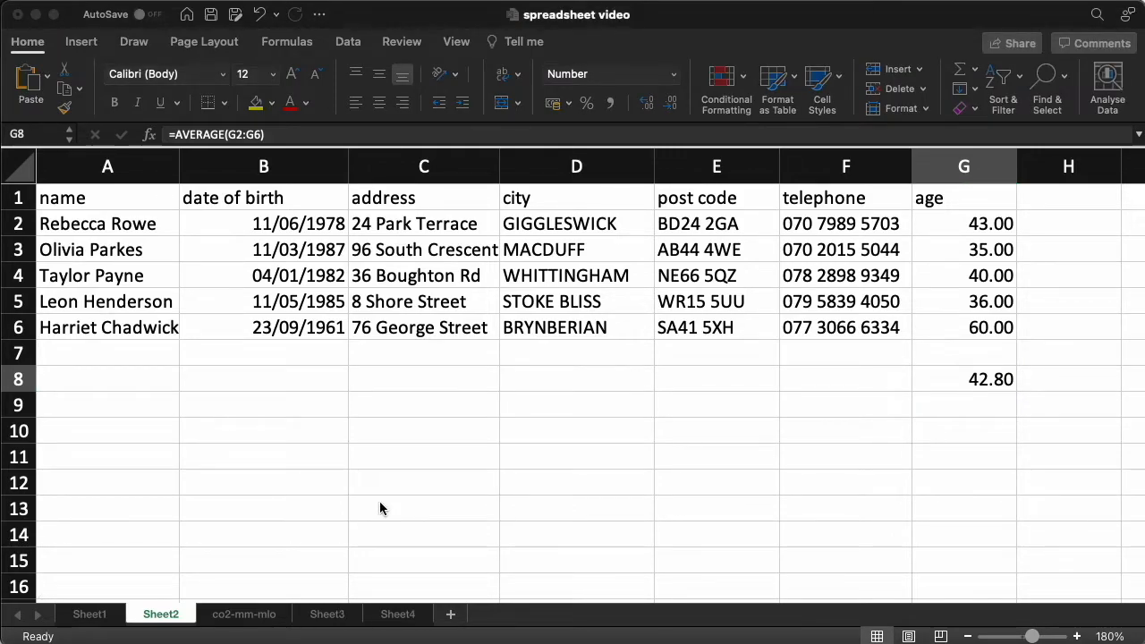
Examine the expense and income figures and the net income formulas in Sheet3
{"action": "left_click", "coordinate": [392, 613]}
{"action": "left_click", "coordinate": [395, 615]}
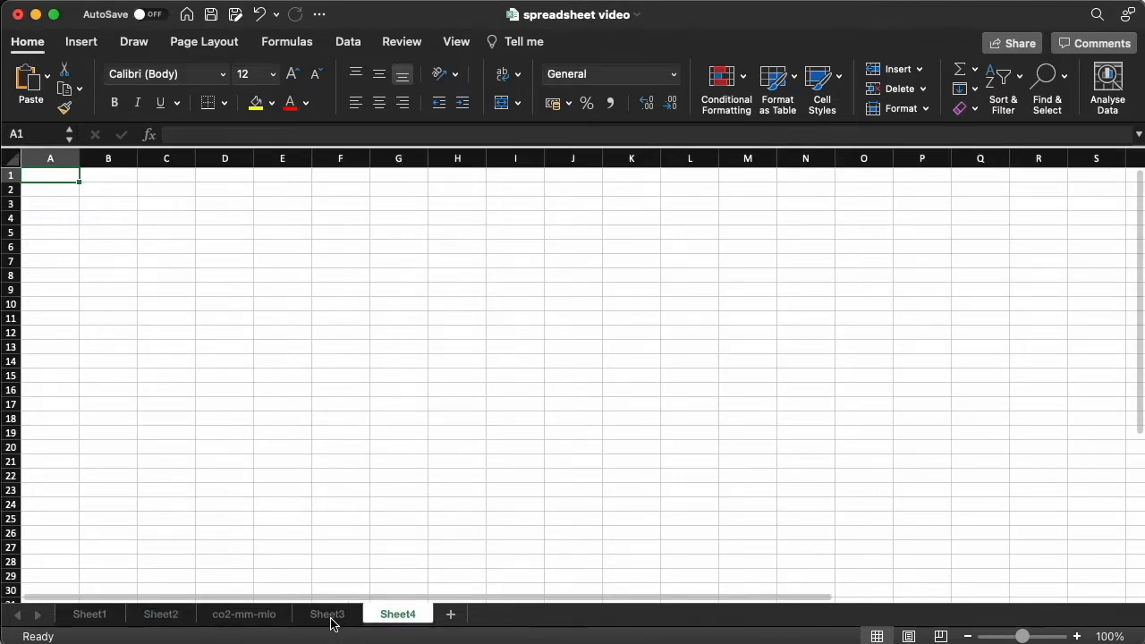
{"action": "left_click", "coordinate": [327, 615]}
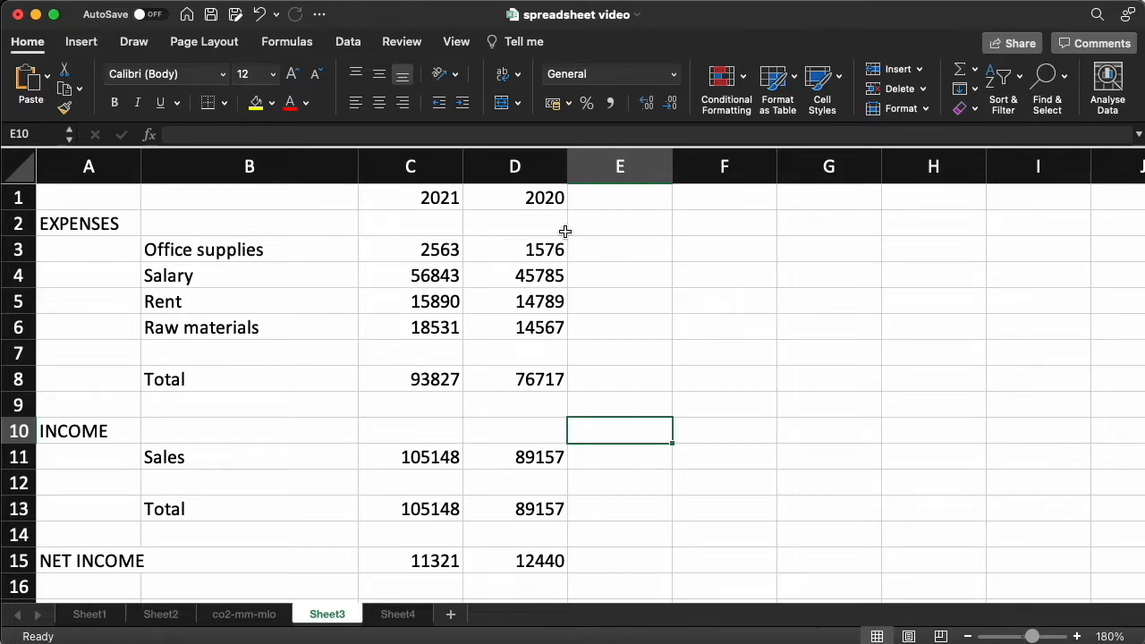
{"action": "left_click_drag", "start_coordinate": [445, 187], "coordinate": [424, 552]}
{"action": "left_click", "coordinate": [422, 550]}
{"action": "left_click_drag", "start_coordinate": [438, 194], "coordinate": [437, 552]}
{"action": "left_click", "coordinate": [437, 554]}
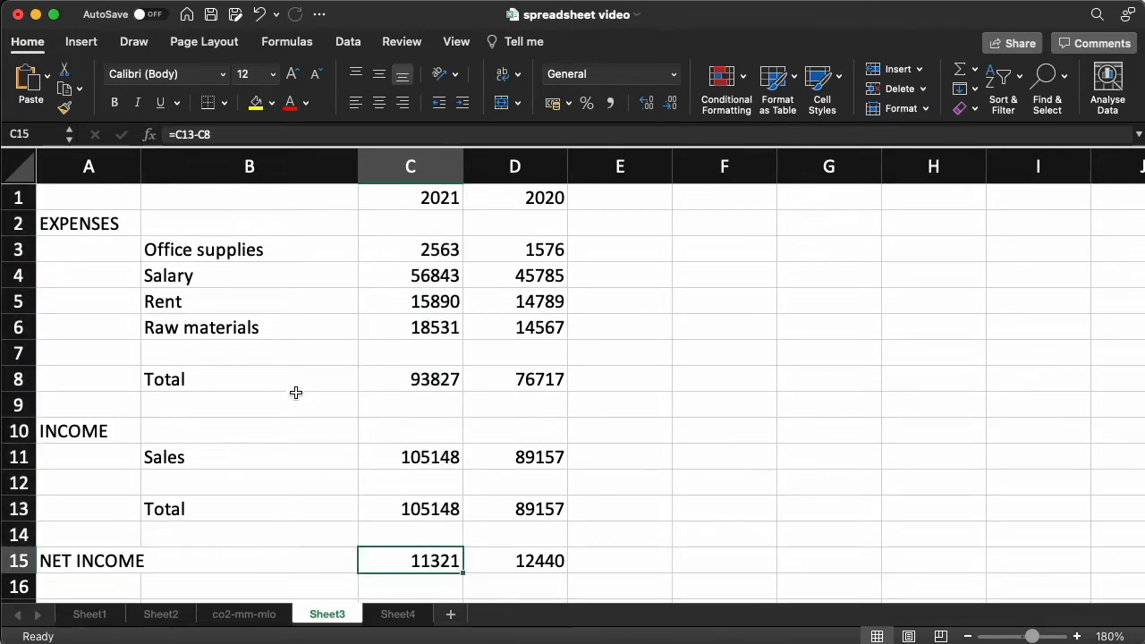
{"action": "left_click_drag", "start_coordinate": [206, 254], "coordinate": [494, 248]}
{"action": "left_click_drag", "start_coordinate": [234, 280], "coordinate": [517, 274]}
{"action": "left_click", "coordinate": [519, 274]}
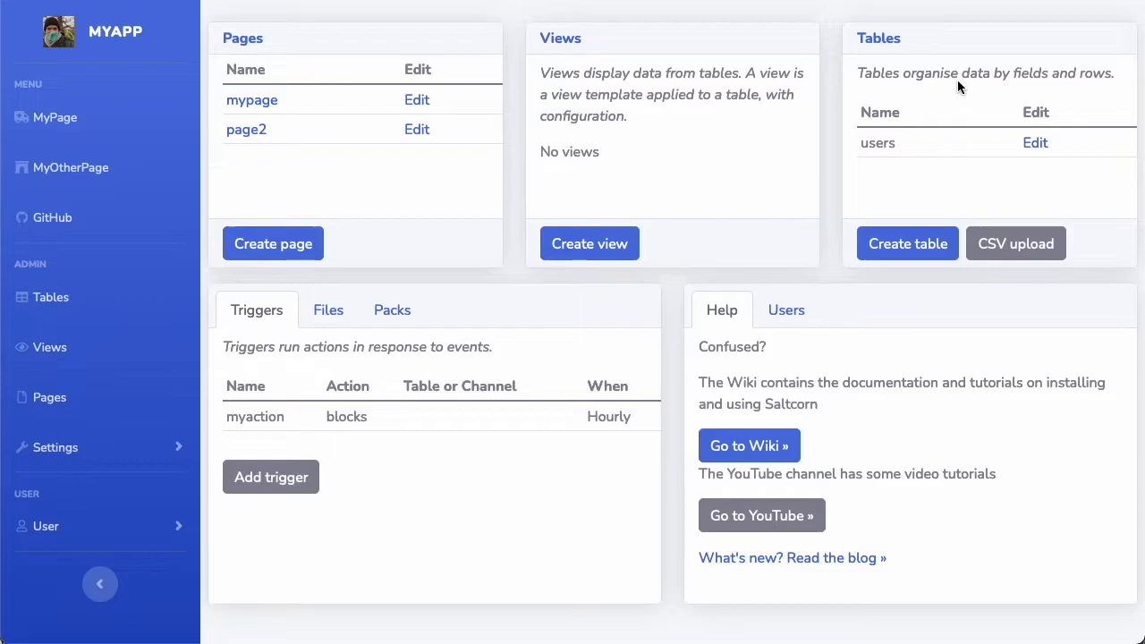
Switch to the Saltcorn admin and open the users table's field list for reference
{"action": "left_click", "coordinate": [1035, 145]}
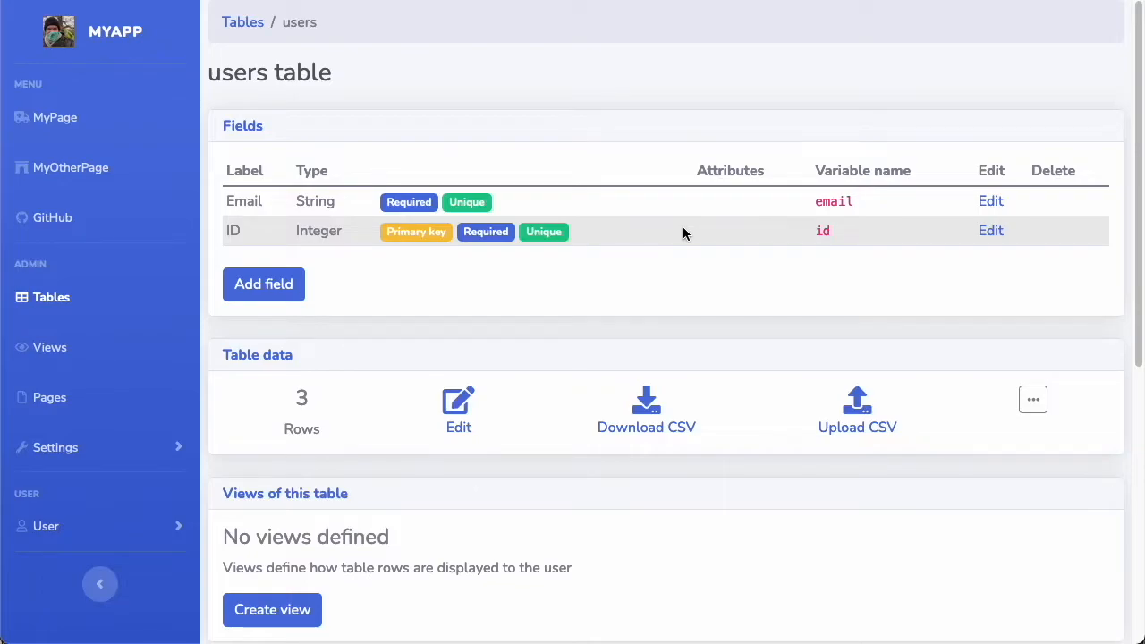
{"action": "key", "text": "alt+Left"}
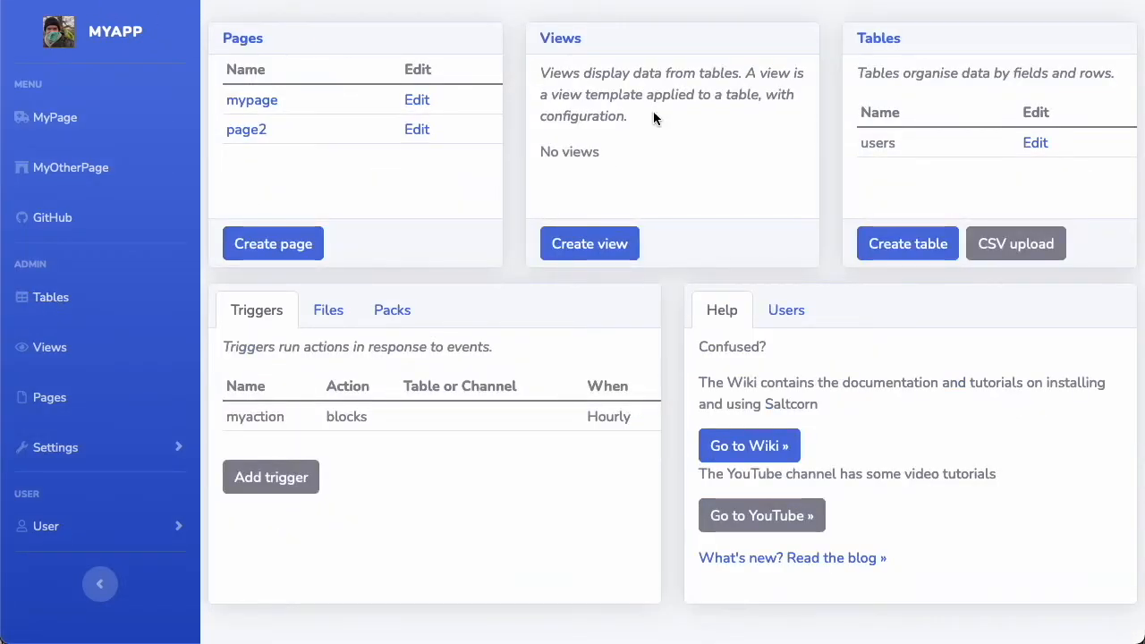
Create a new table named persons
{"action": "left_click", "coordinate": [892, 245]}
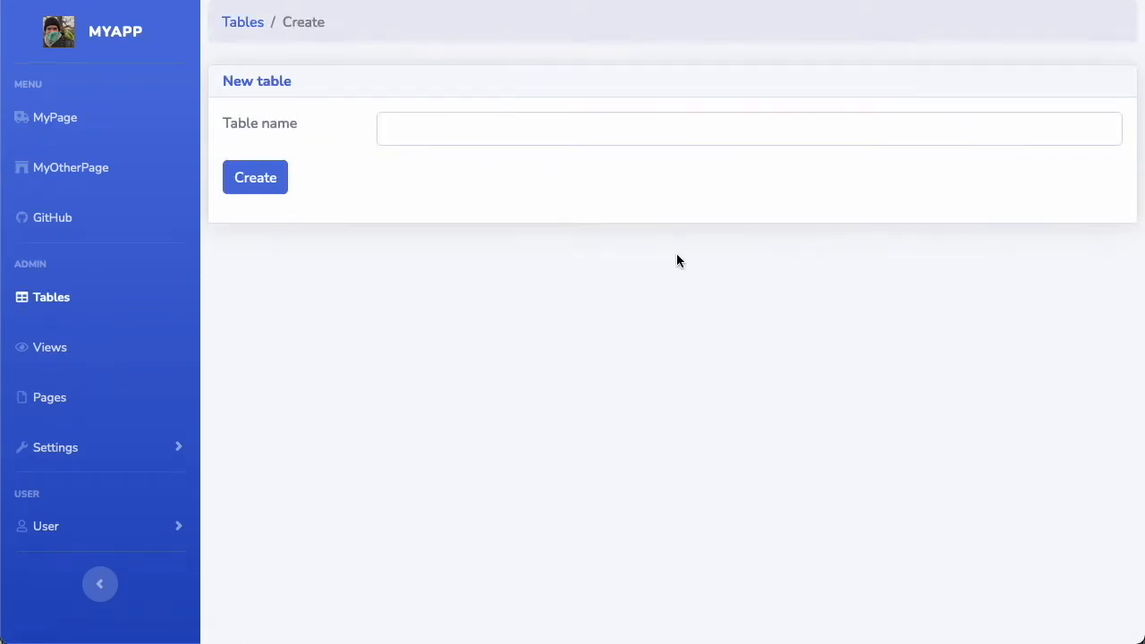
{"action": "left_click", "coordinate": [465, 122]}
{"action": "type", "text": "p"}
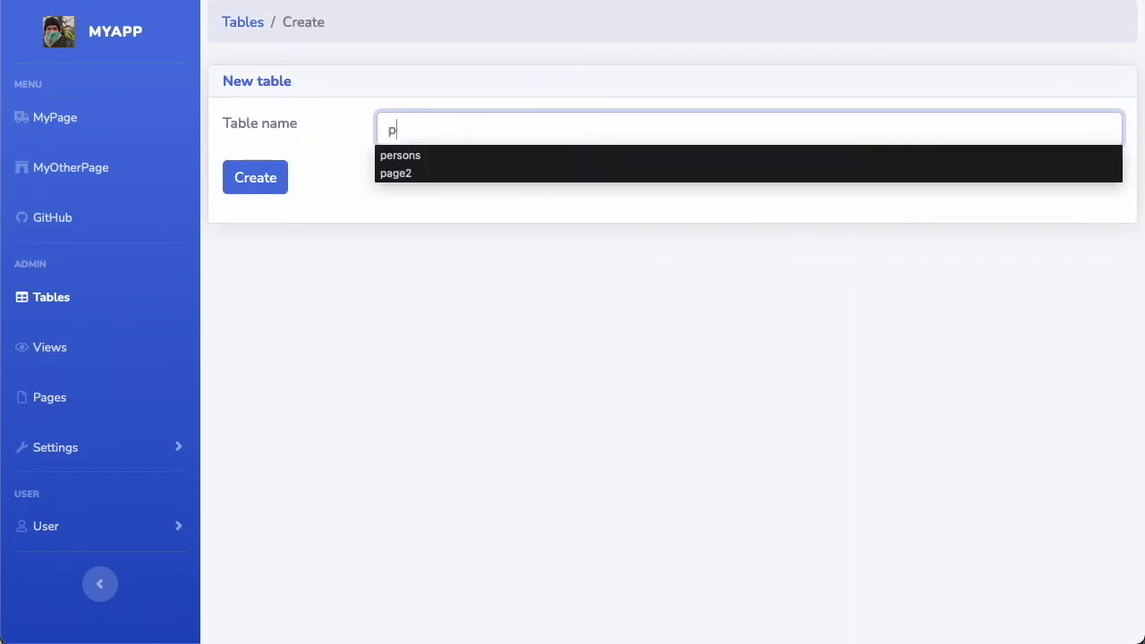
{"action": "type", "text": "ersons"}
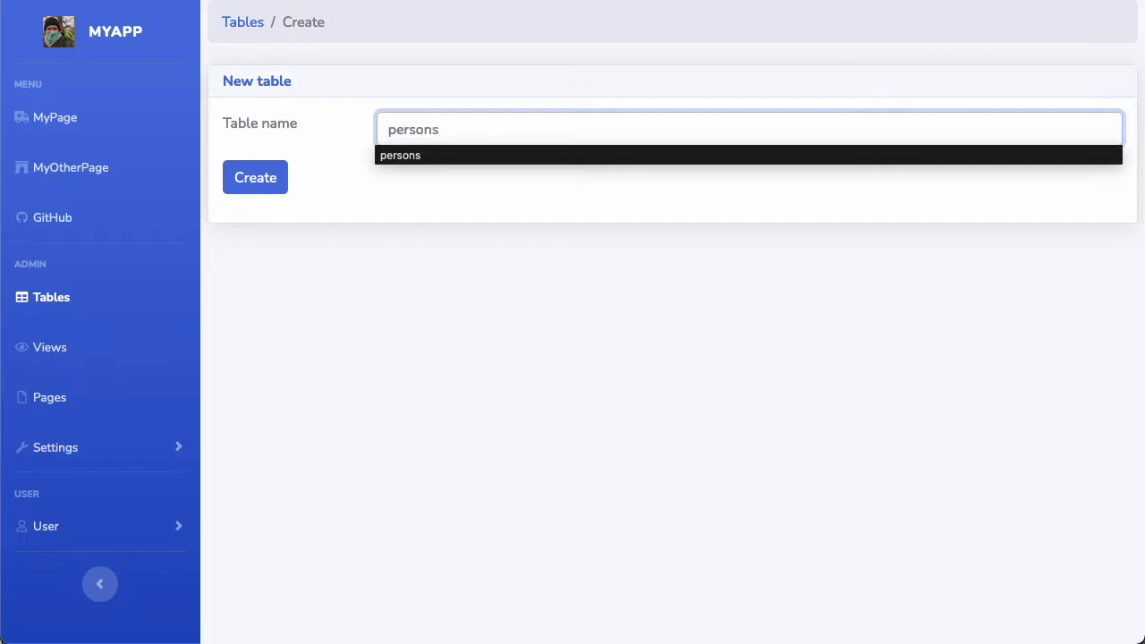
{"action": "left_click", "coordinate": [381, 221]}
{"action": "left_click", "coordinate": [256, 187]}
{"action": "left_click", "coordinate": [256, 187]}
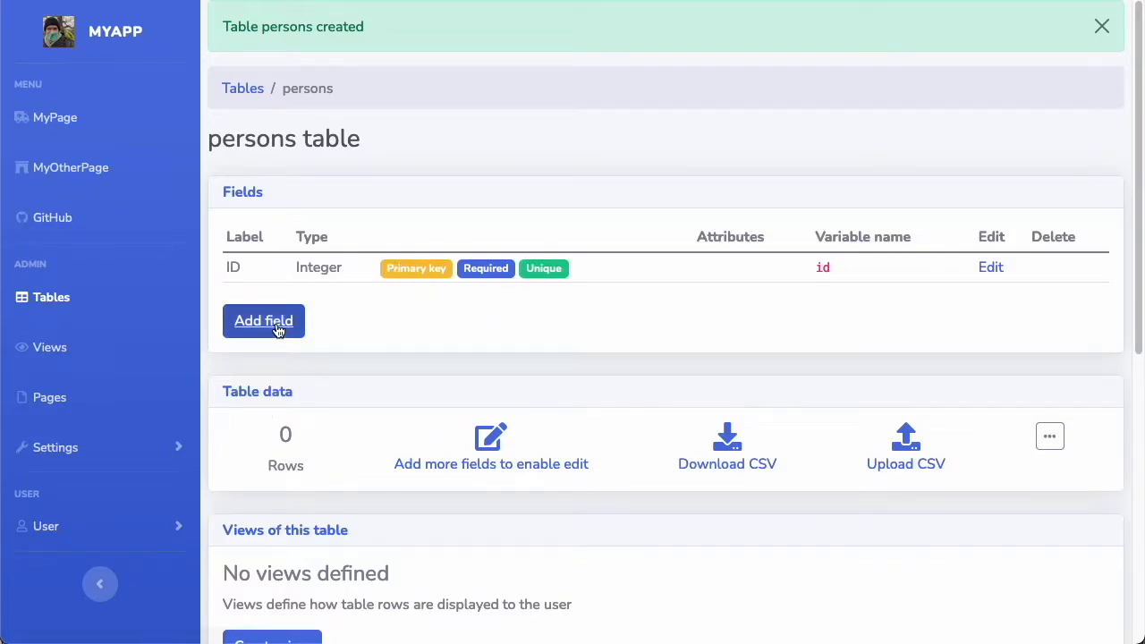
Start adding a field to the persons table and label it Full name
{"action": "left_click", "coordinate": [279, 330]}
{"action": "left_click", "coordinate": [507, 129]}
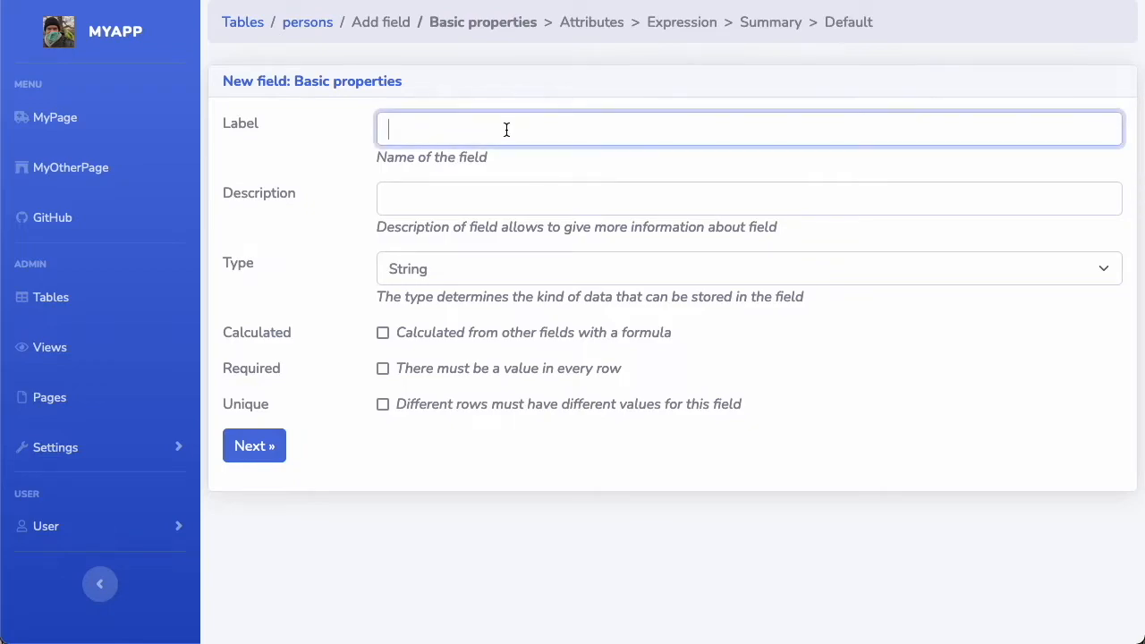
{"action": "type", "text": "Full name"}
{"action": "left_click", "coordinate": [521, 79]}
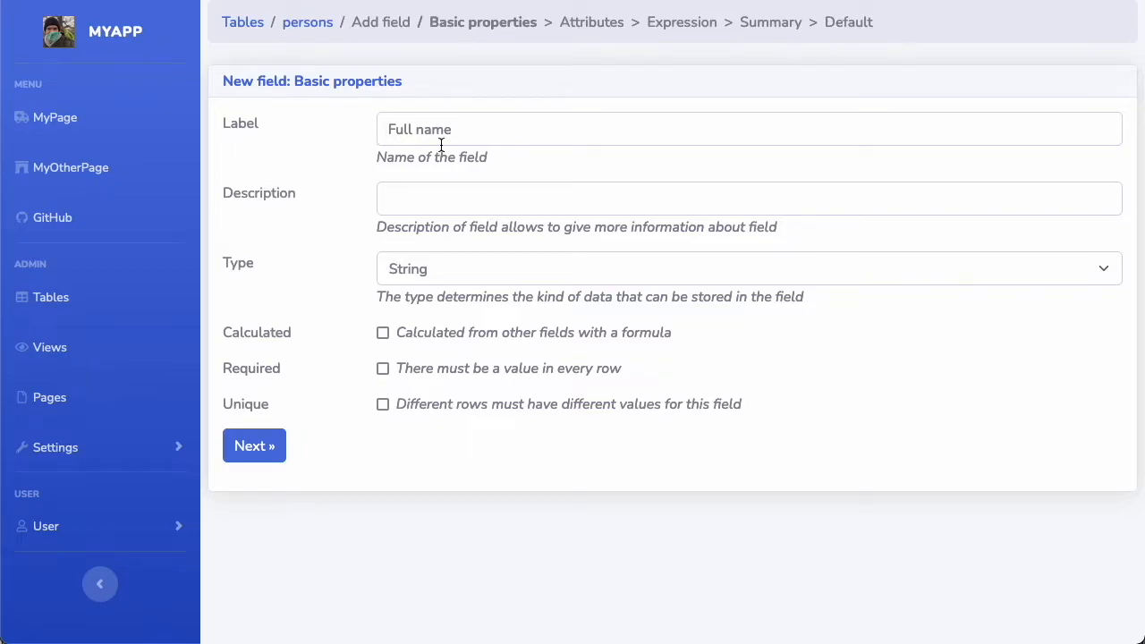
Keep the Full name field's type as String, mark it Required, and continue to its attributes
{"action": "left_click", "coordinate": [420, 204]}
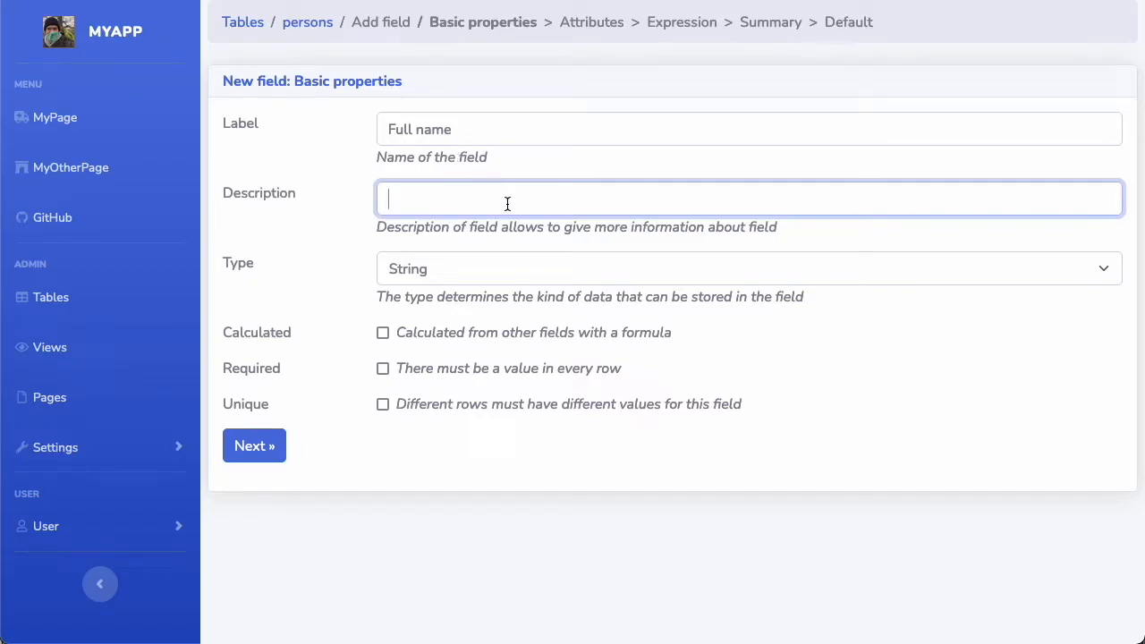
{"action": "left_click", "coordinate": [507, 272]}
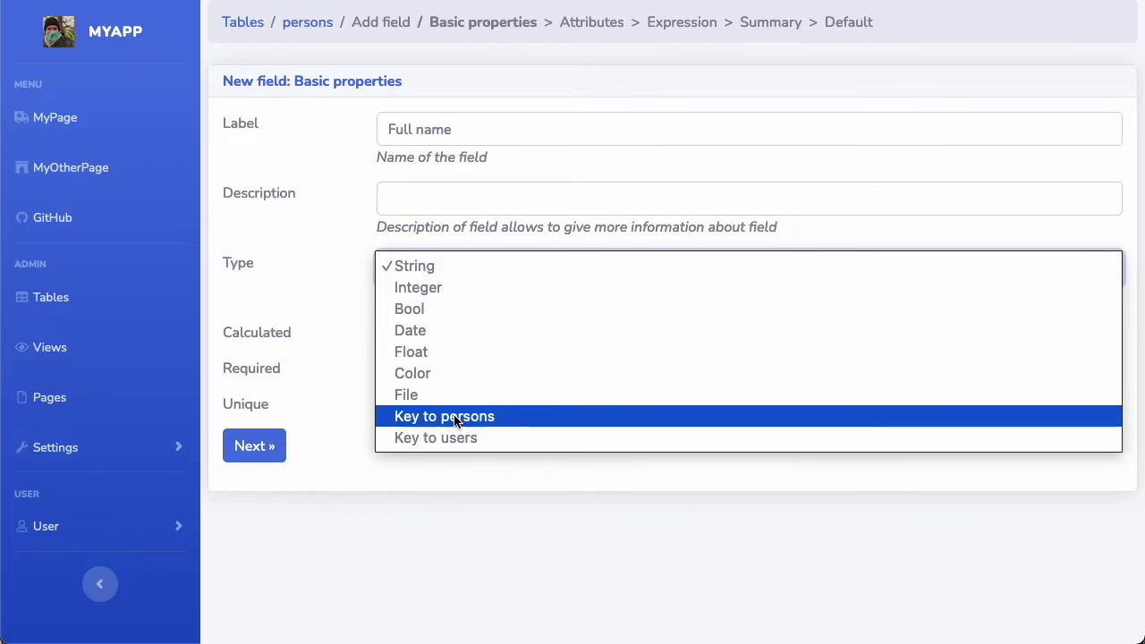
{"action": "left_click", "coordinate": [452, 270]}
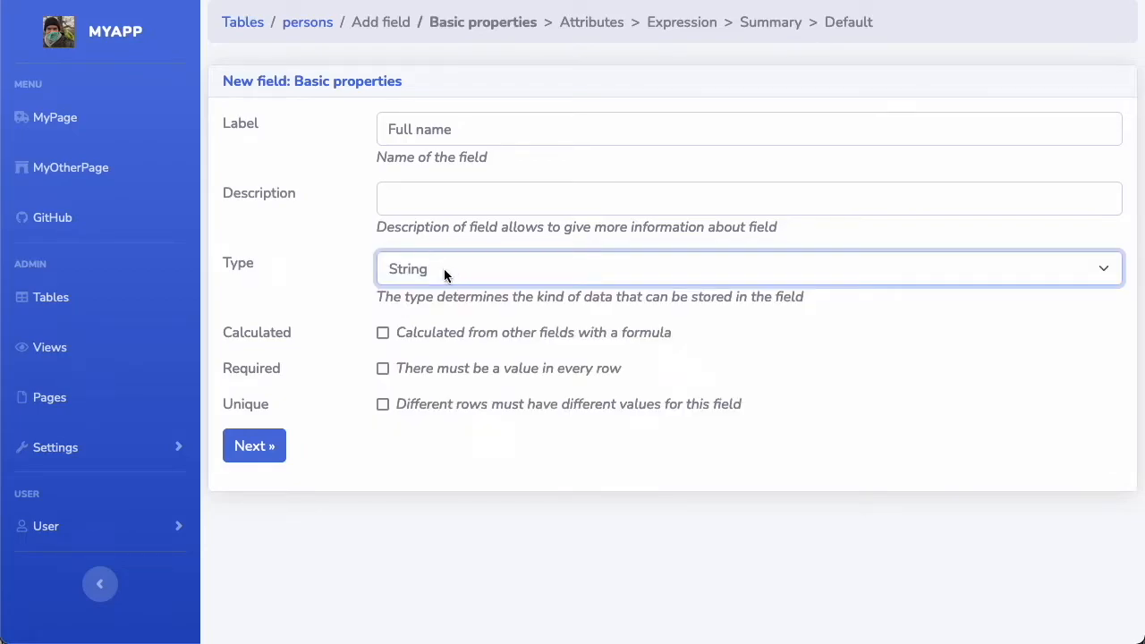
{"action": "left_click", "coordinate": [327, 271]}
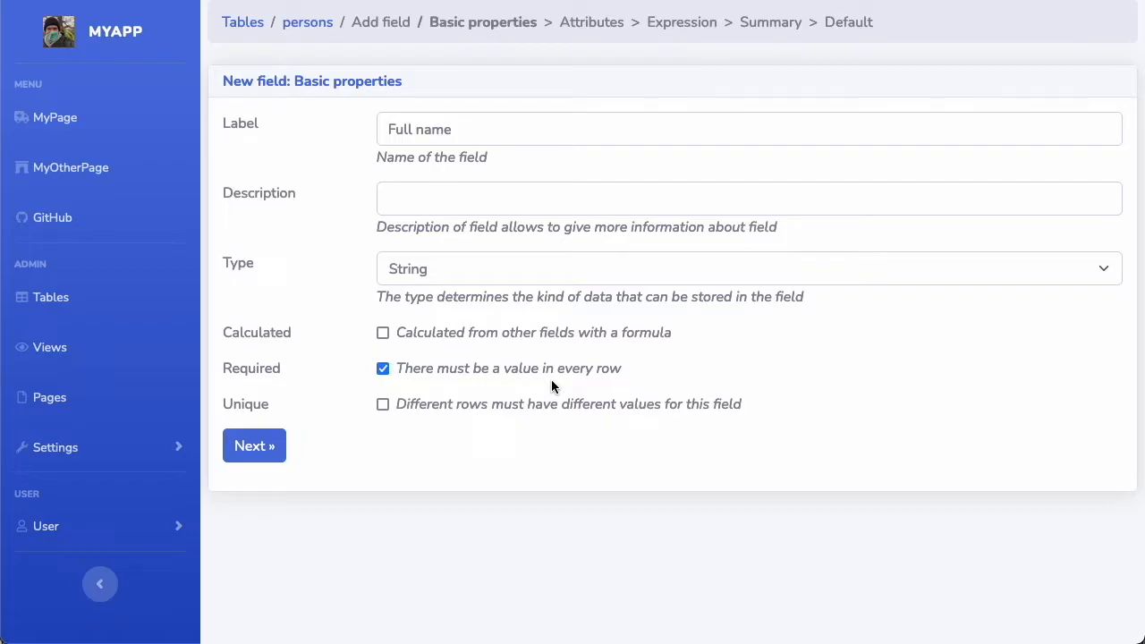
{"action": "left_click", "coordinate": [382, 405]}
{"action": "left_click", "coordinate": [384, 405]}
{"action": "left_click", "coordinate": [255, 449]}
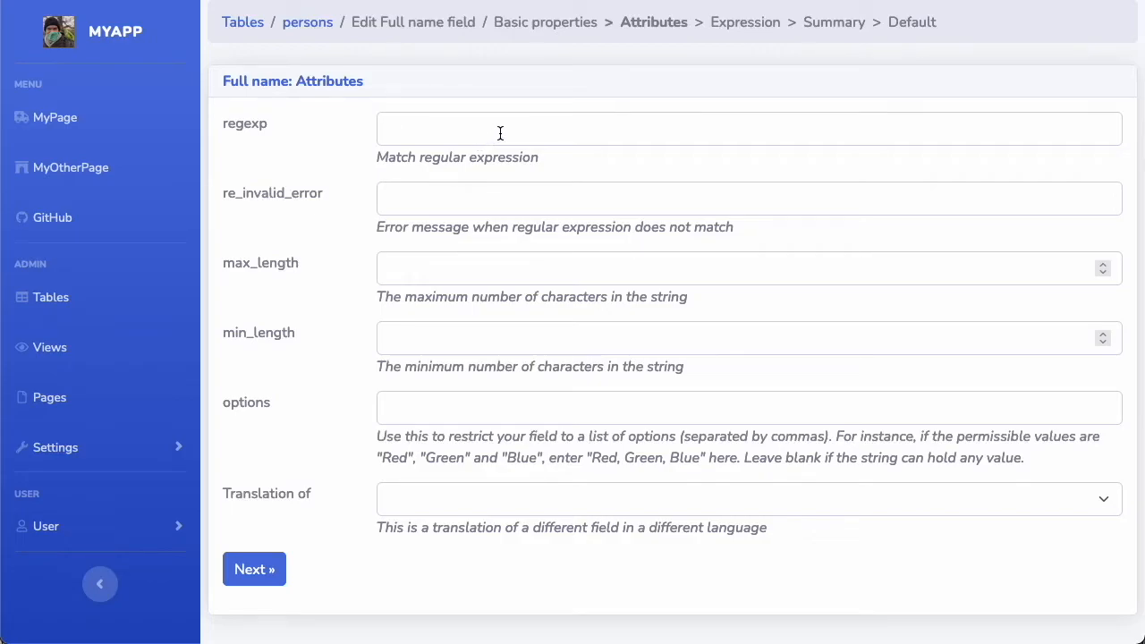
{"action": "left_click", "coordinate": [434, 273]}
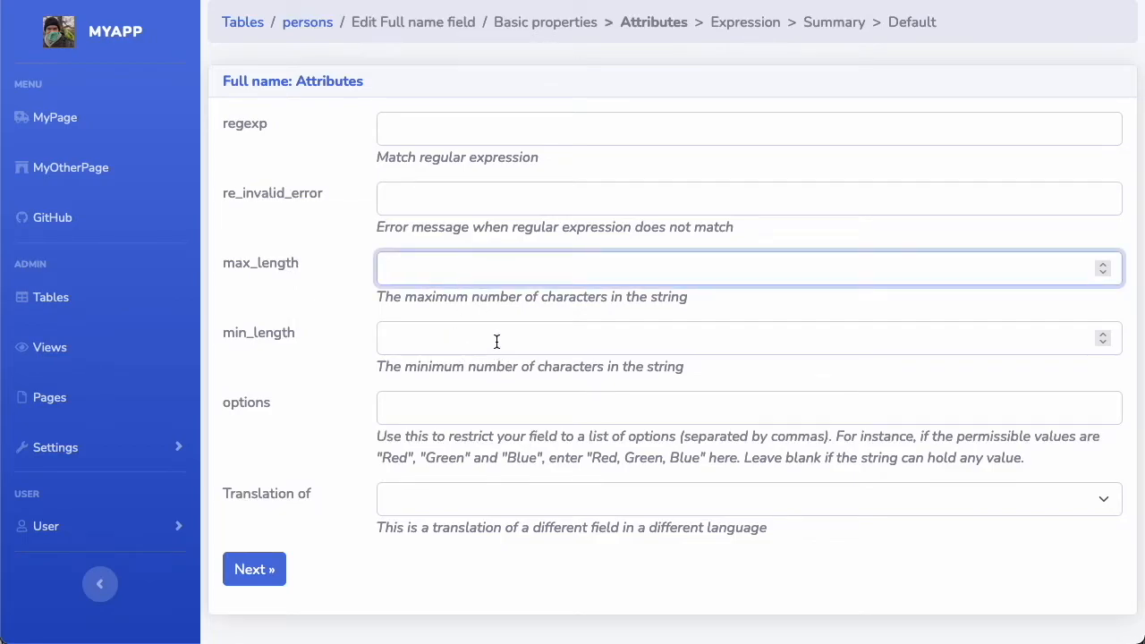
{"action": "left_click", "coordinate": [655, 409]}
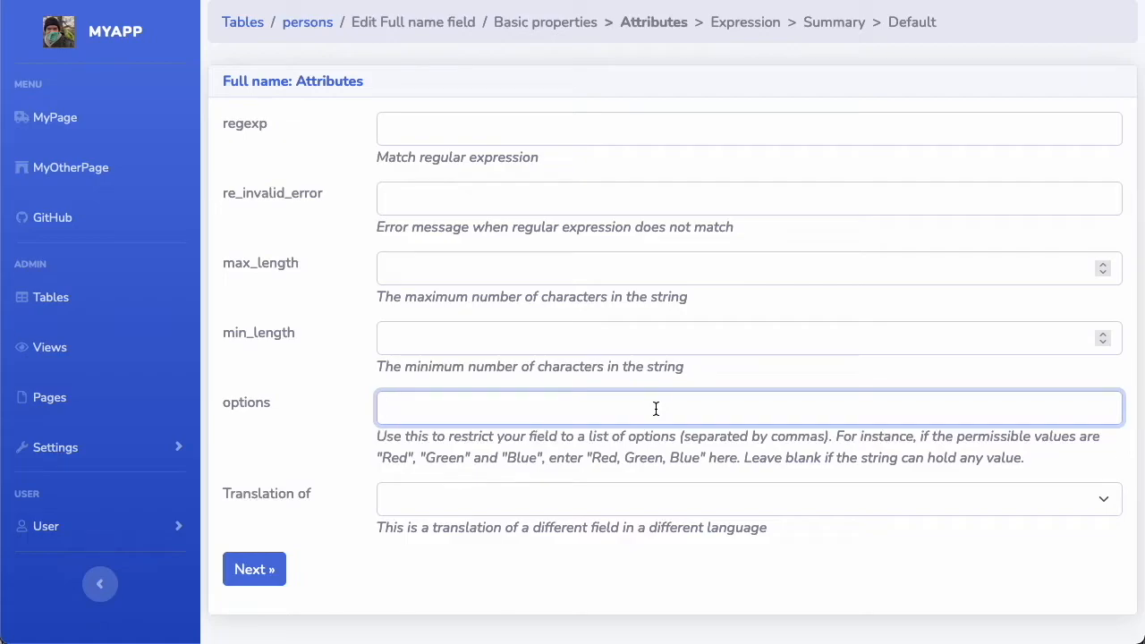
{"action": "type", "text": "Red,Yellow,Green"}
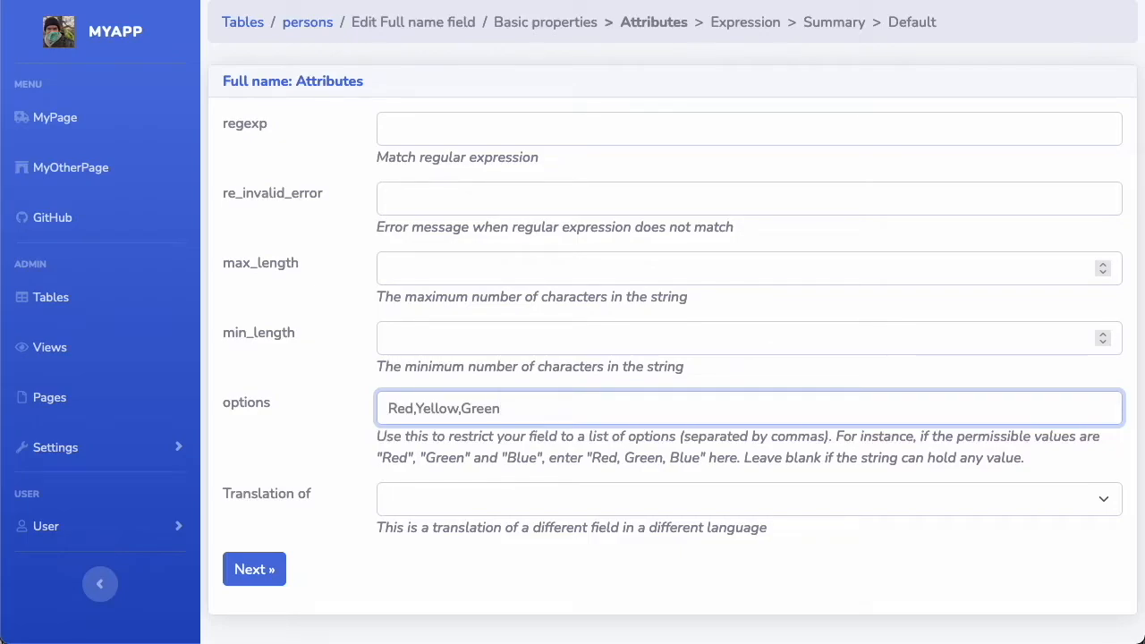
{"action": "key", "text": "BackSpace"}
{"action": "key", "text": "BackSpace"}
{"action": "key", "text": "BackSpace"}
{"action": "key", "text": "BackSpace"}
{"action": "key", "text": "BackSpace"}
{"action": "key", "text": "BackSpace"}
{"action": "key", "text": "BackSpace"}
{"action": "key", "text": "BackSpace"}
{"action": "key", "text": "BackSpace"}
{"action": "key", "text": "BackSpace"}
{"action": "key", "text": "BackSpace"}
{"action": "key", "text": "BackSpace"}
{"action": "key", "text": "BackSpace"}
{"action": "key", "text": "BackSpace"}
{"action": "key", "text": "BackSpace"}
{"action": "key", "text": "BackSpace"}
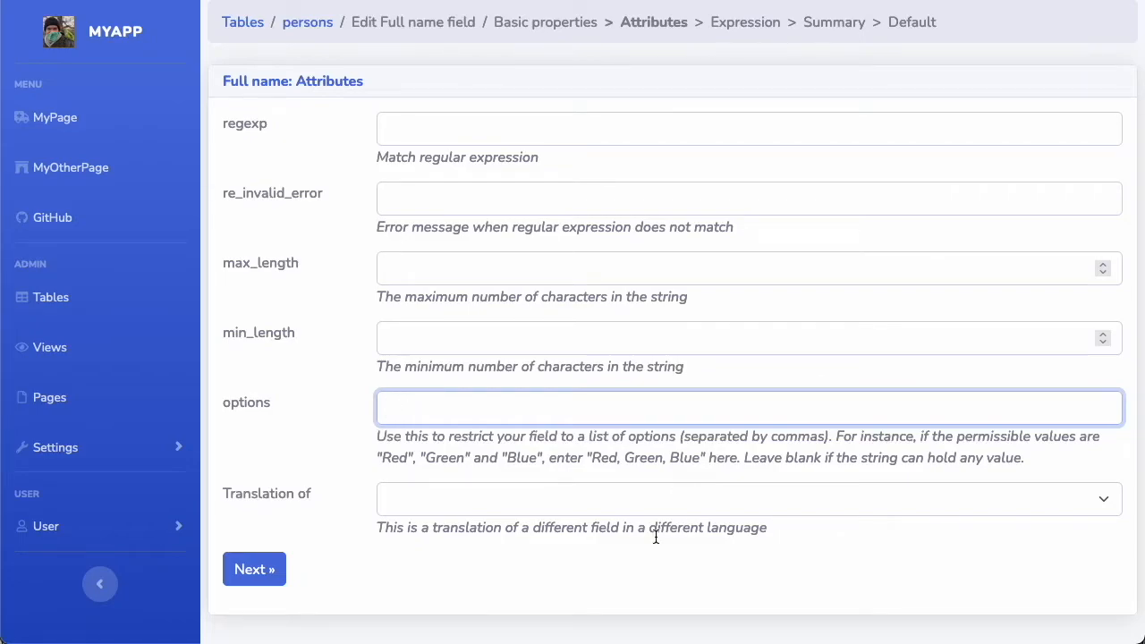
Create the Full name field without setting any attributes
{"action": "left_click", "coordinate": [684, 499]}
{"action": "left_click", "coordinate": [280, 422]}
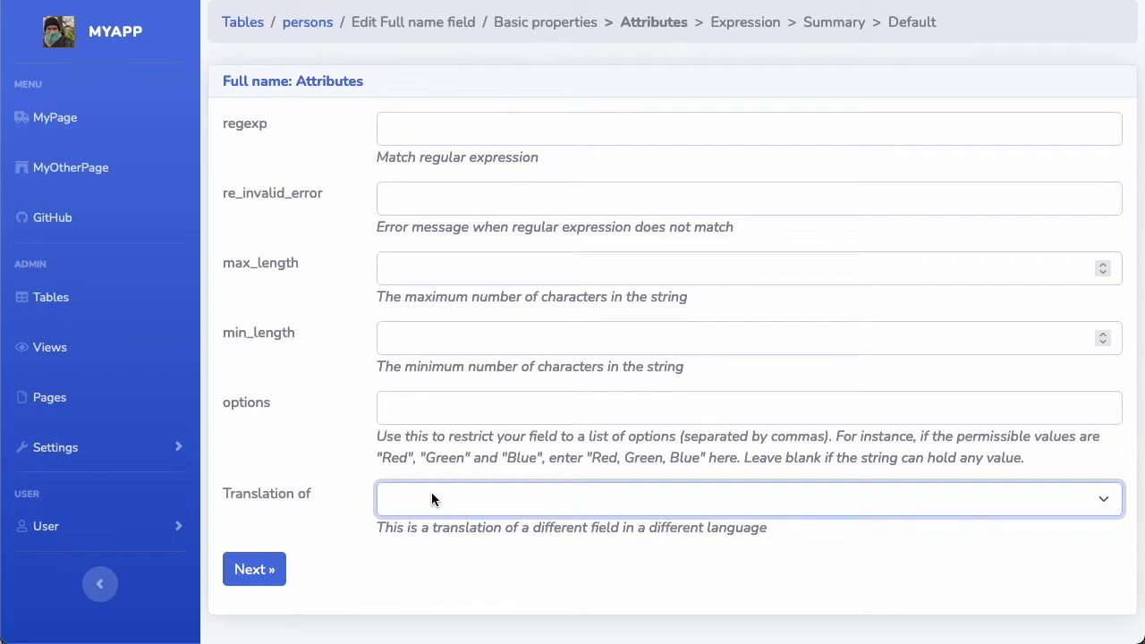
{"action": "left_click", "coordinate": [255, 569]}
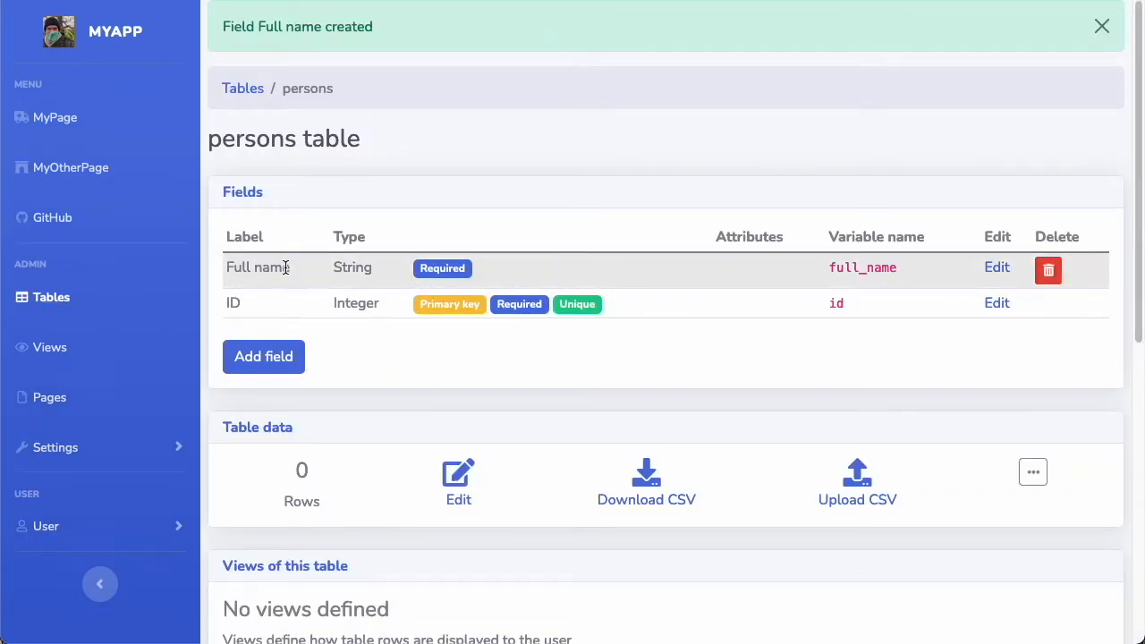
{"action": "double_click", "coordinate": [868, 265]}
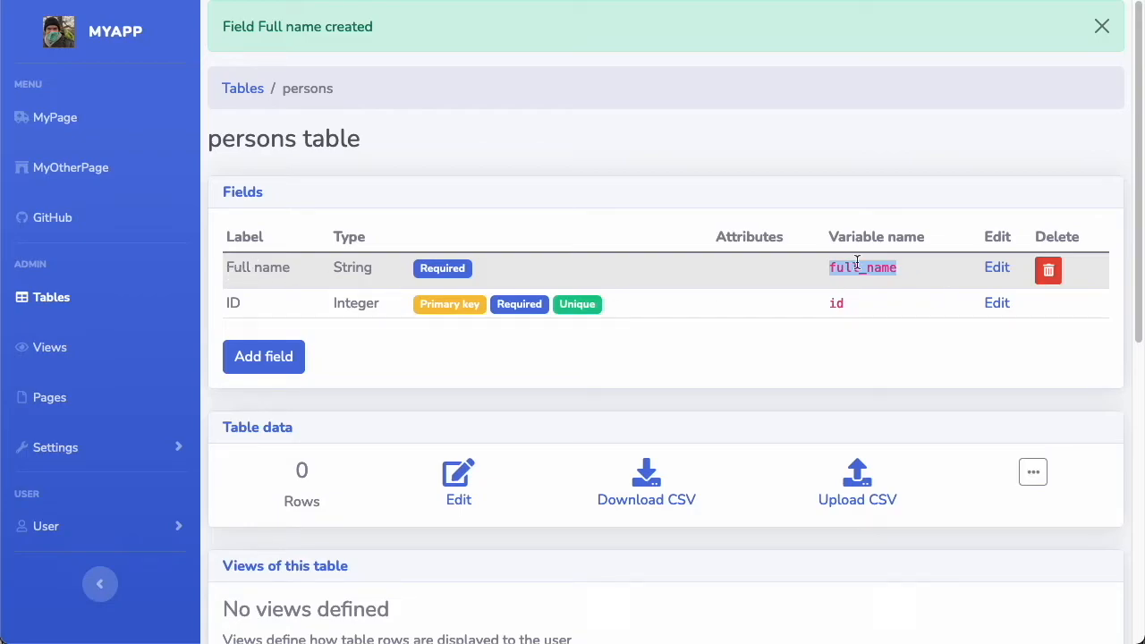
{"action": "left_click", "coordinate": [701, 268]}
Add a DateOfBirth field of type Date to the persons table
{"action": "left_click", "coordinate": [260, 356]}
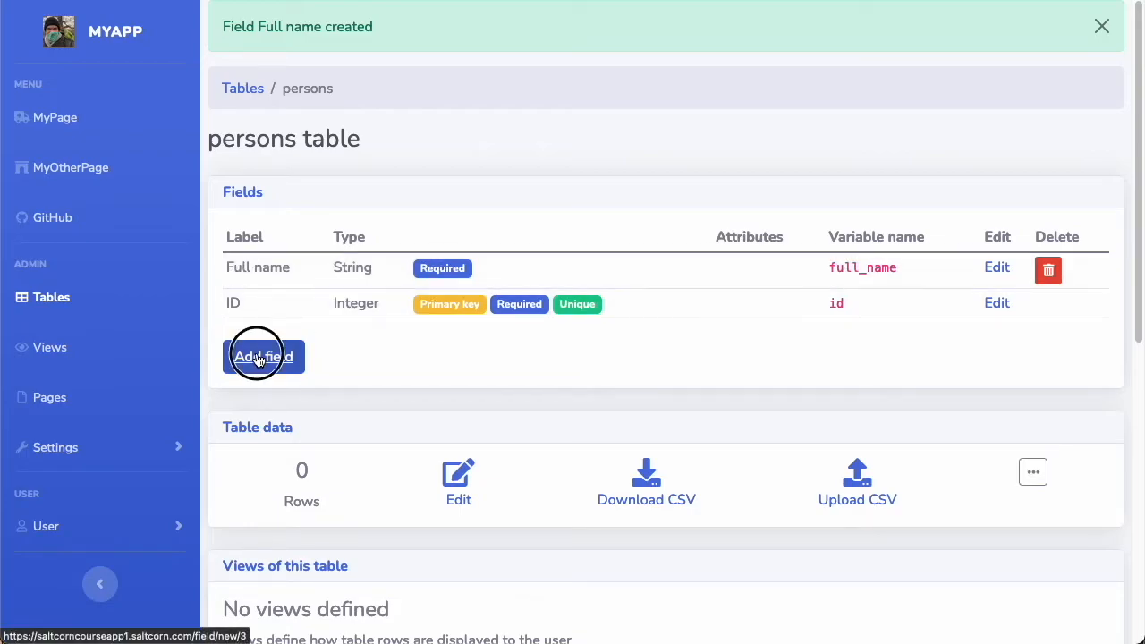
{"action": "left_click", "coordinate": [611, 127]}
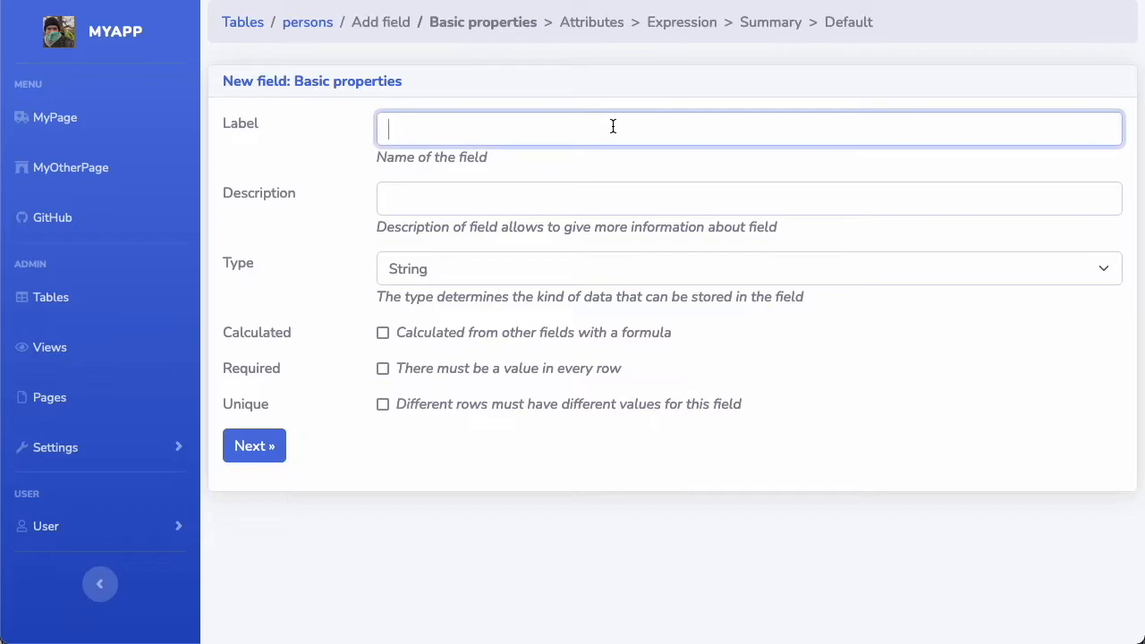
{"action": "type", "text": "DateOfBirth"}
{"action": "left_click", "coordinate": [452, 259]}
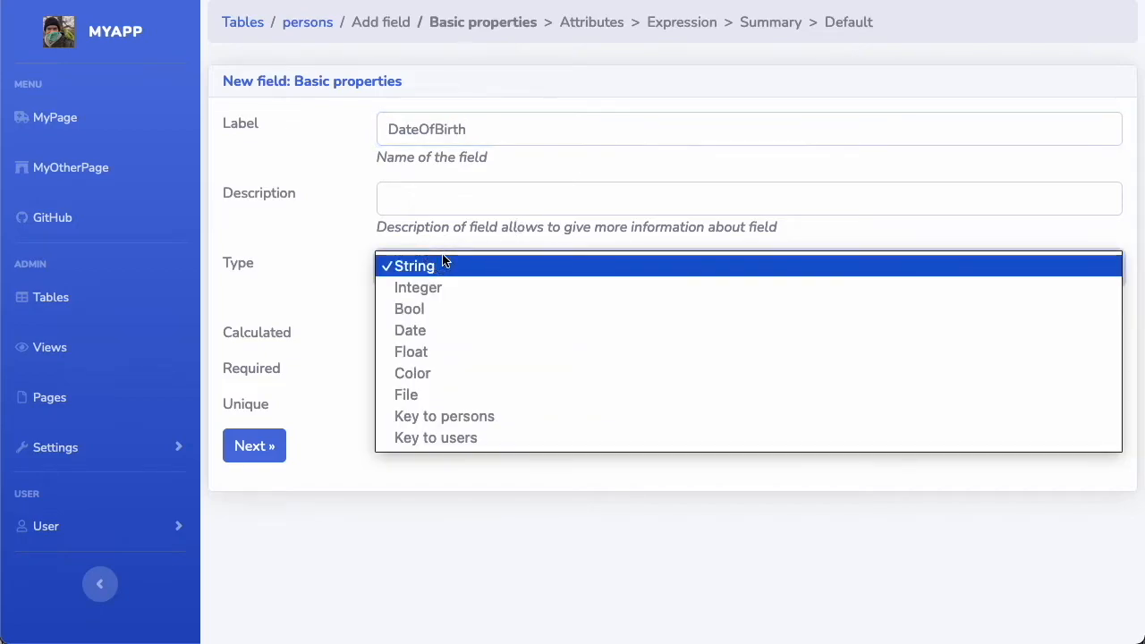
{"action": "left_click", "coordinate": [497, 338]}
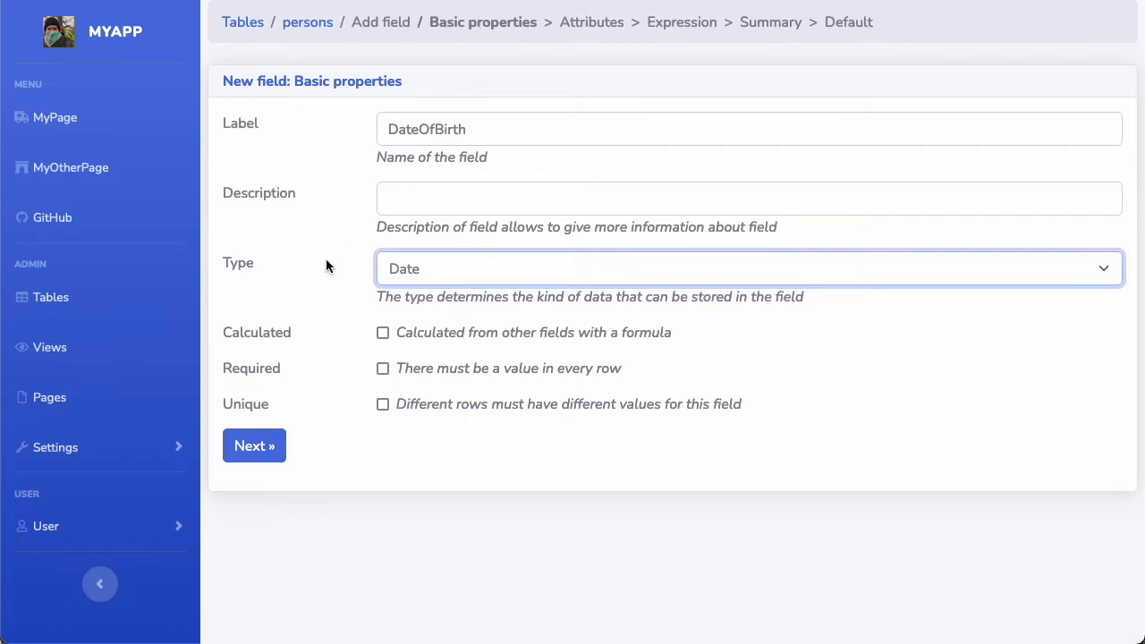
{"action": "left_click", "coordinate": [263, 447]}
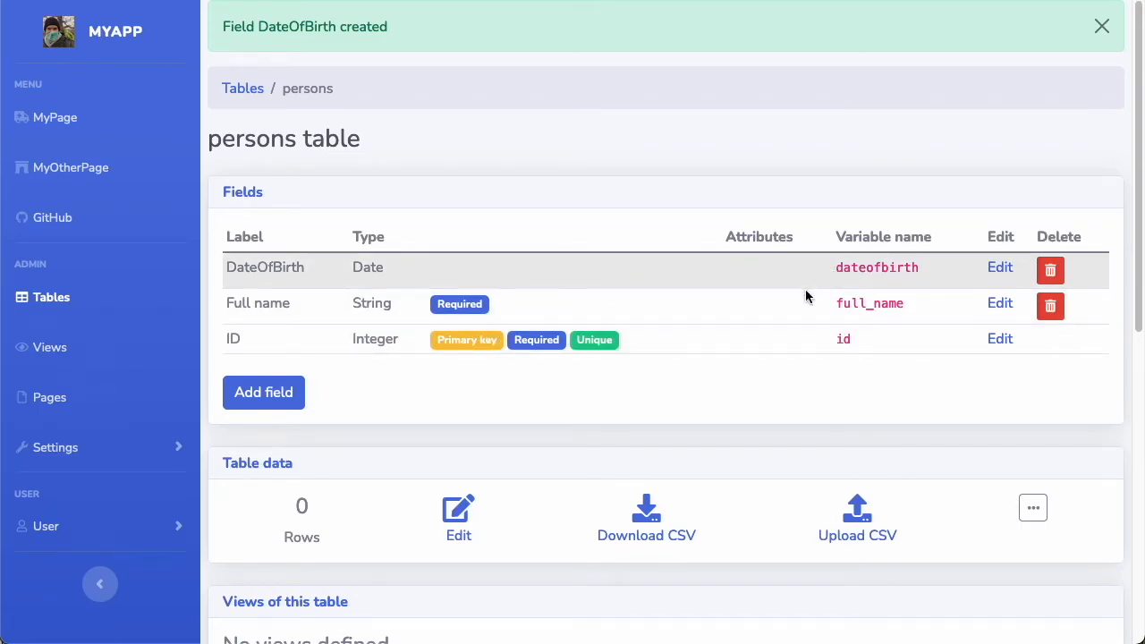
Add an Address field of type String to the persons table without setting any attributes
{"action": "left_click", "coordinate": [294, 402]}
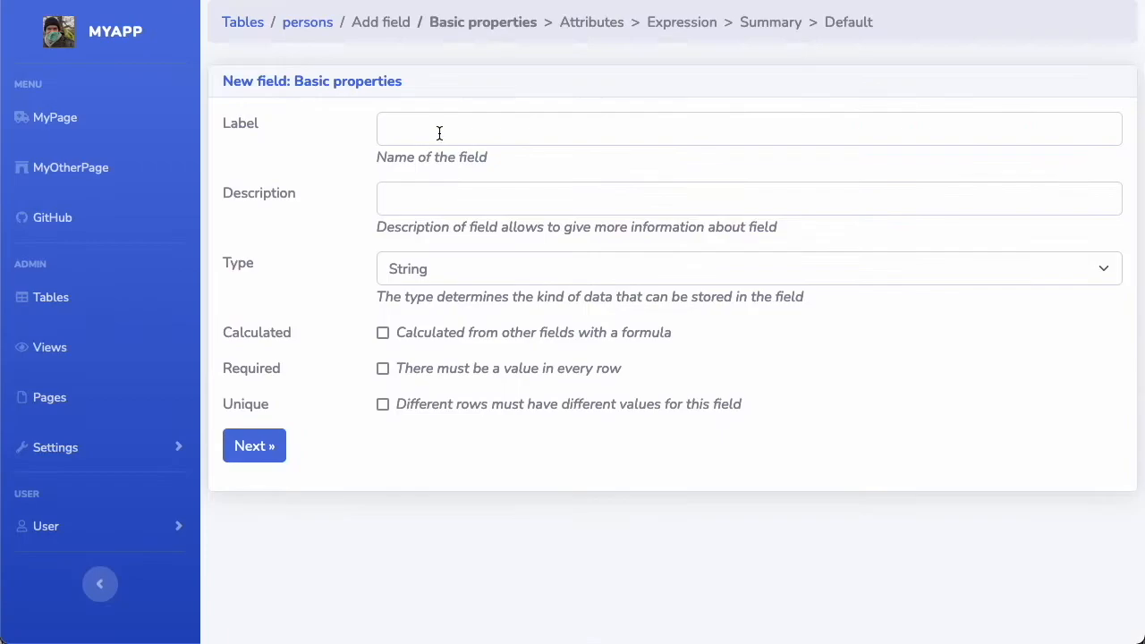
{"action": "left_click", "coordinate": [452, 130]}
{"action": "type", "text": "Addf"}
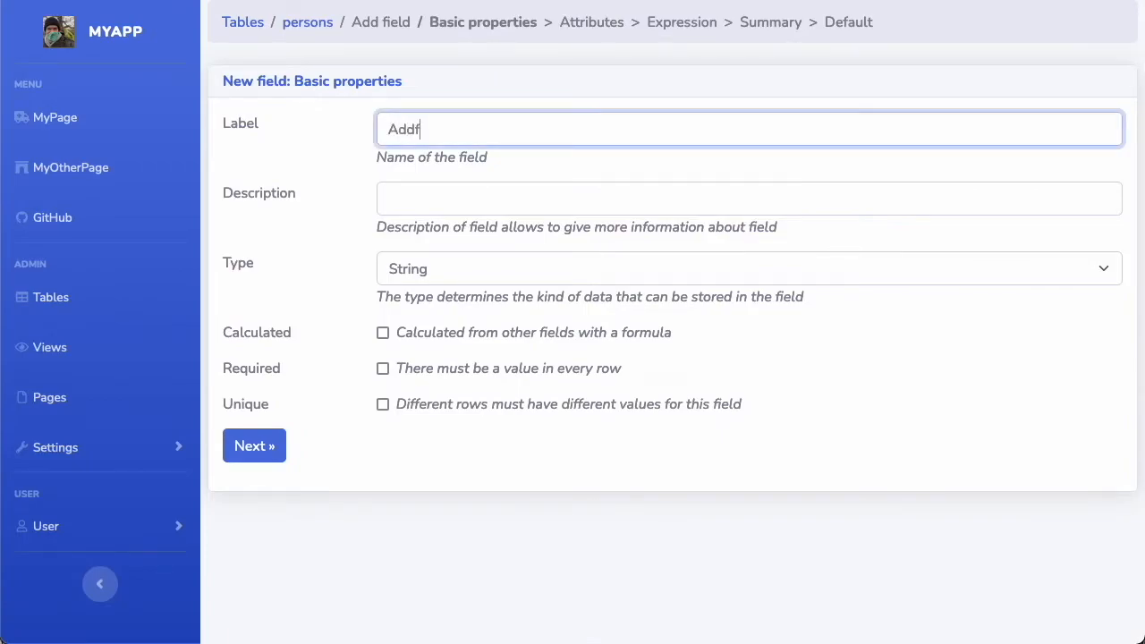
{"action": "key", "text": "BackSpace"}
{"action": "type", "text": "ress"}
{"action": "left_click", "coordinate": [550, 273]}
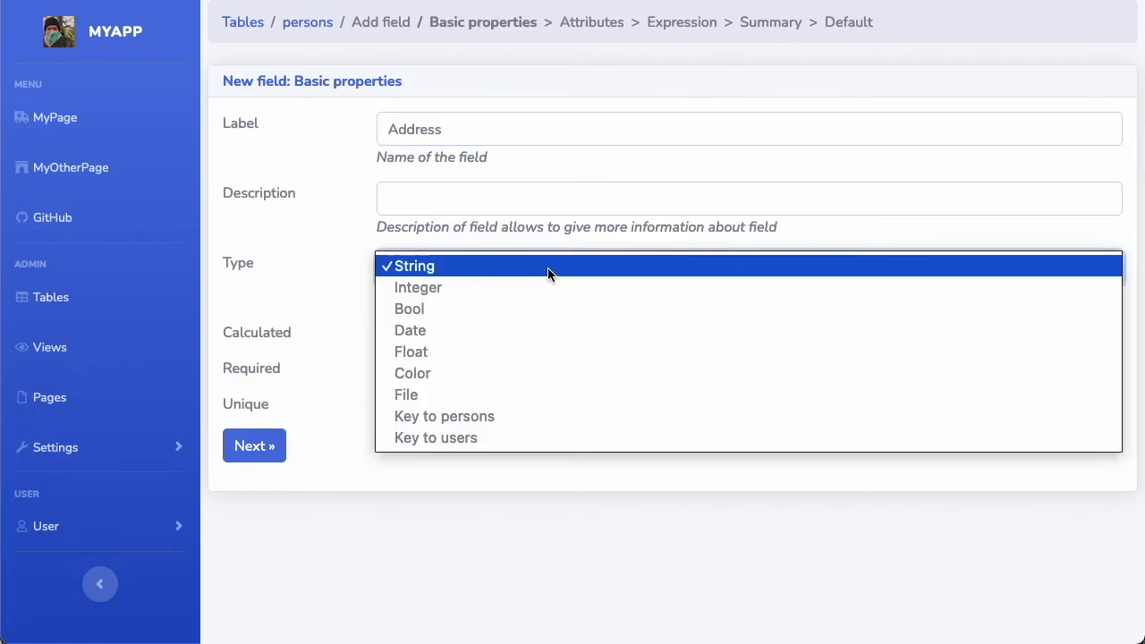
{"action": "left_click", "coordinate": [544, 273]}
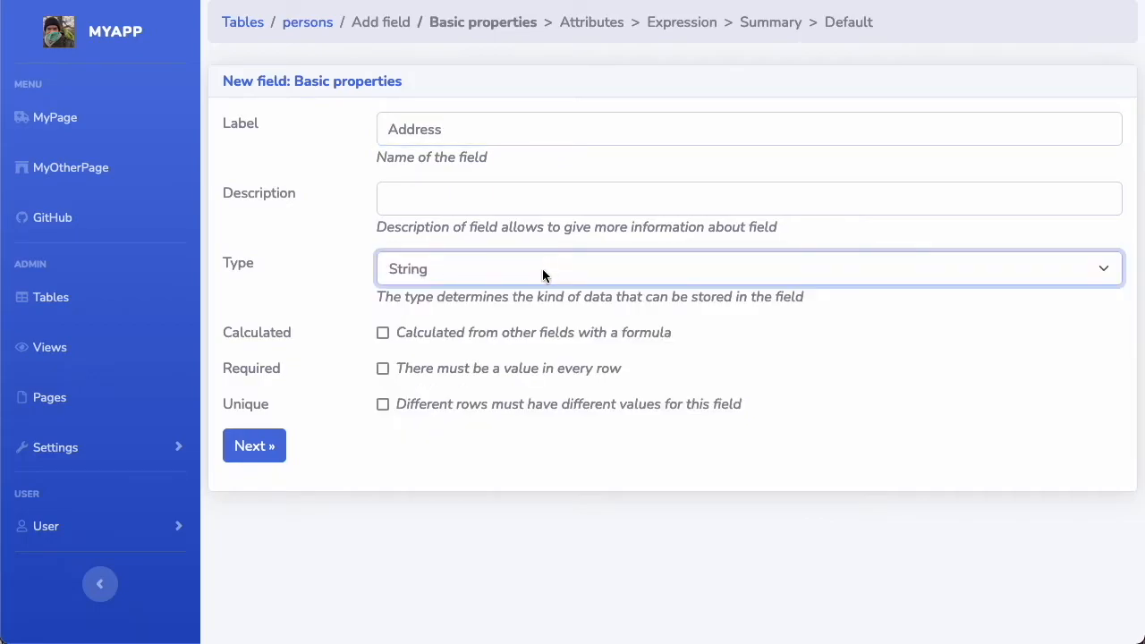
{"action": "left_click", "coordinate": [256, 447]}
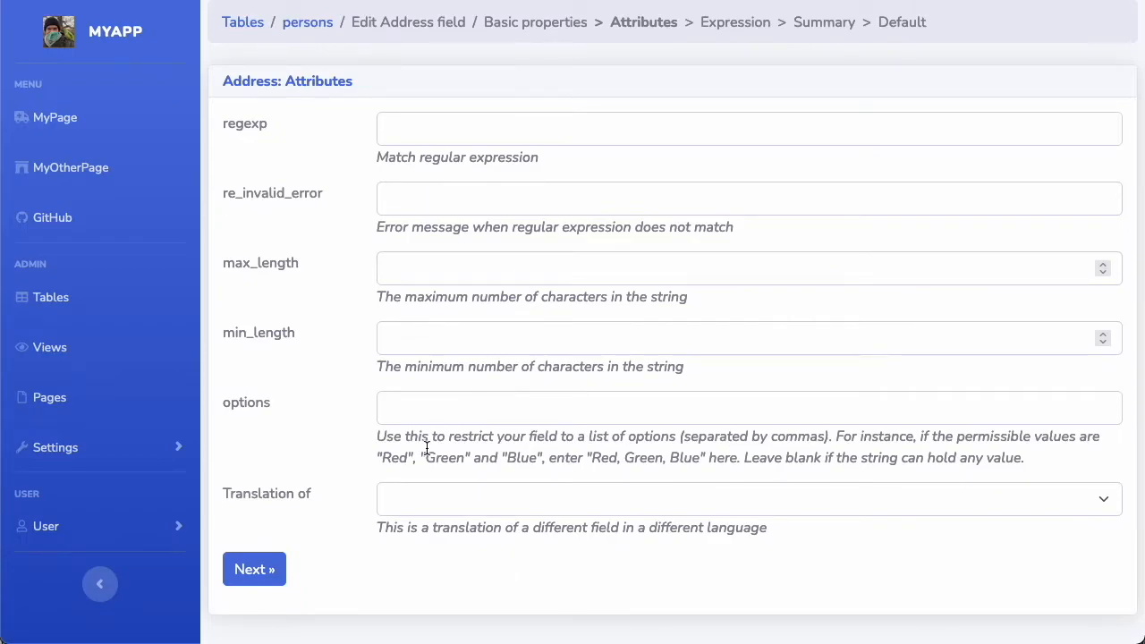
{"action": "left_click", "coordinate": [249, 570]}
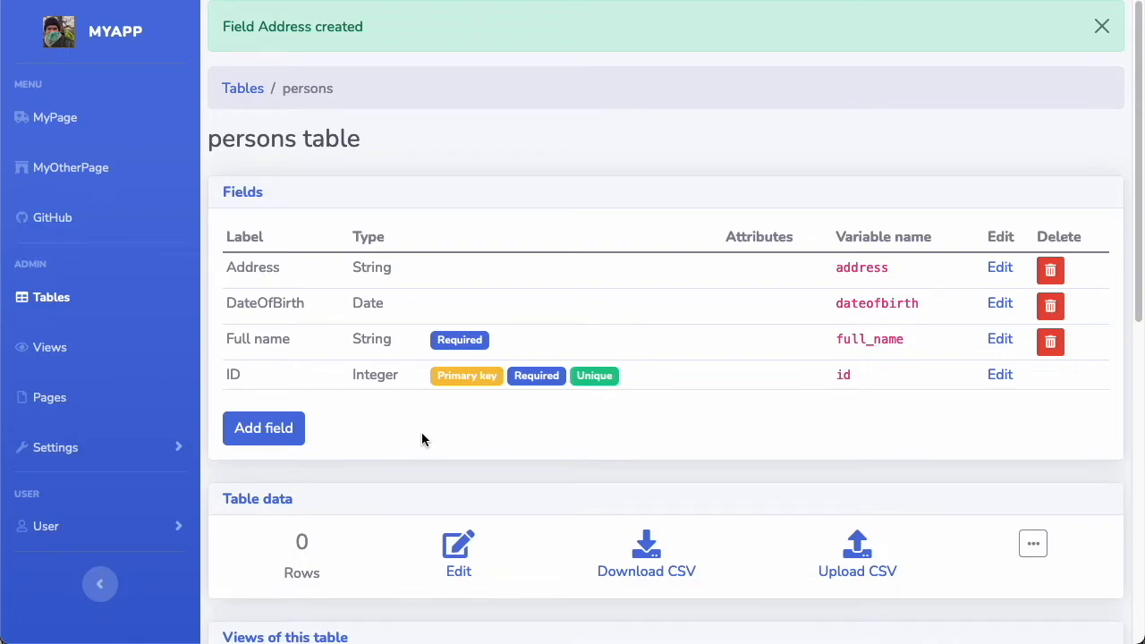
{"action": "scroll", "coordinate": [370, 448], "scroll_direction": "down", "scroll_amount": 1}
{"action": "scroll", "coordinate": [370, 447], "scroll_direction": "up", "scroll_amount": 1}
{"action": "scroll", "coordinate": [462, 485], "scroll_direction": "down", "scroll_amount": 1}
{"action": "scroll", "coordinate": [471, 481], "scroll_direction": "up", "scroll_amount": 1}
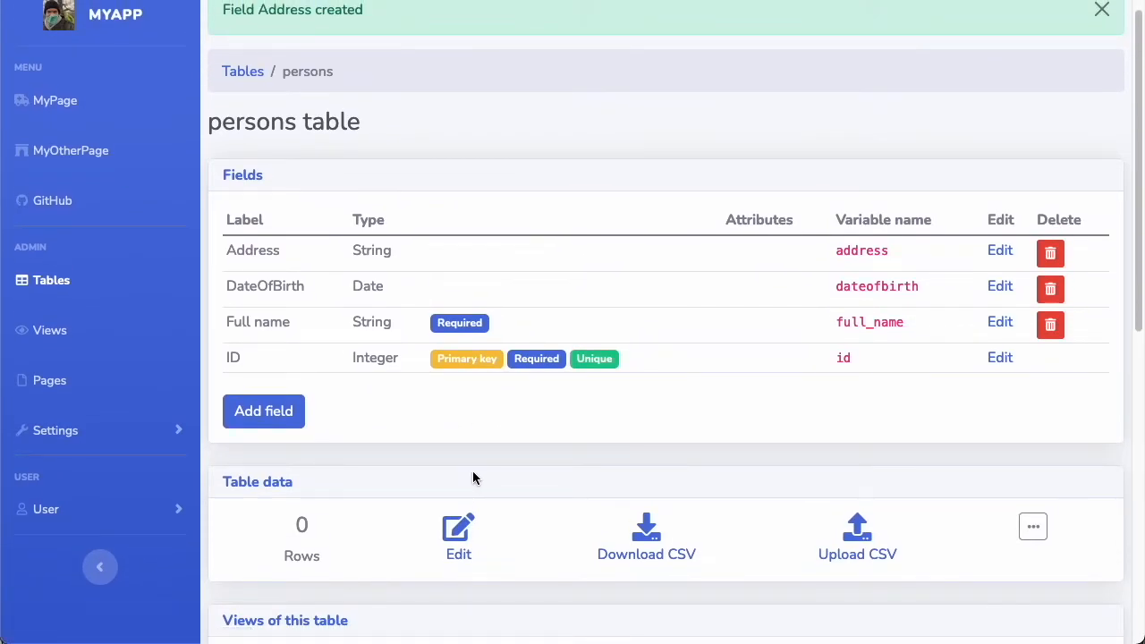
Open the persons table data, add a new row, and enter the person's full name
{"action": "left_click", "coordinate": [461, 544]}
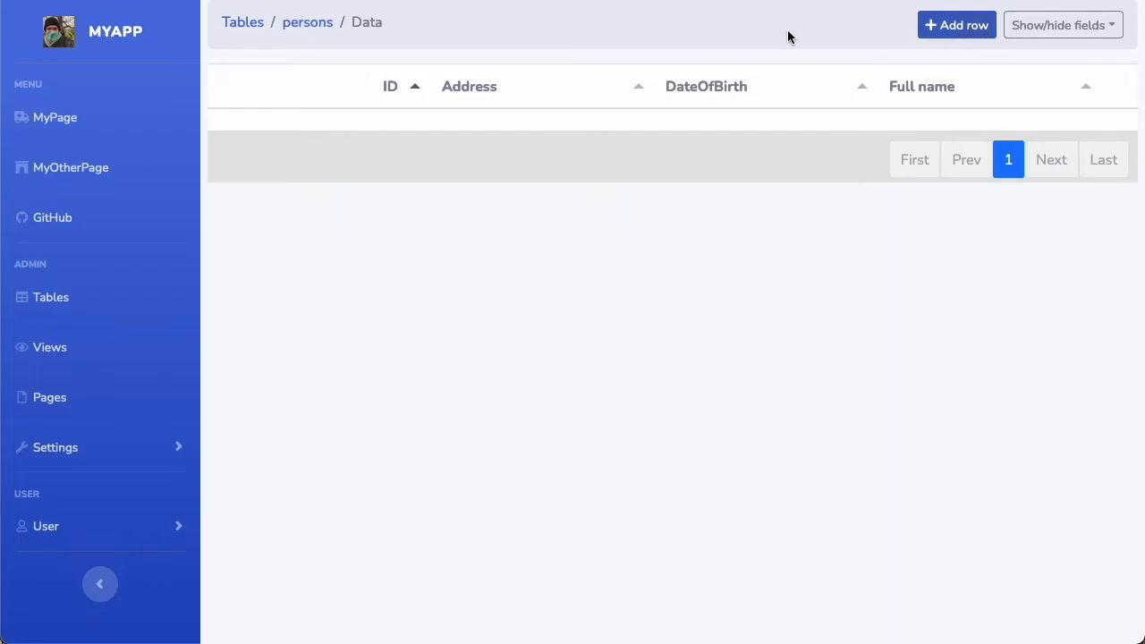
{"action": "left_click", "coordinate": [291, 24]}
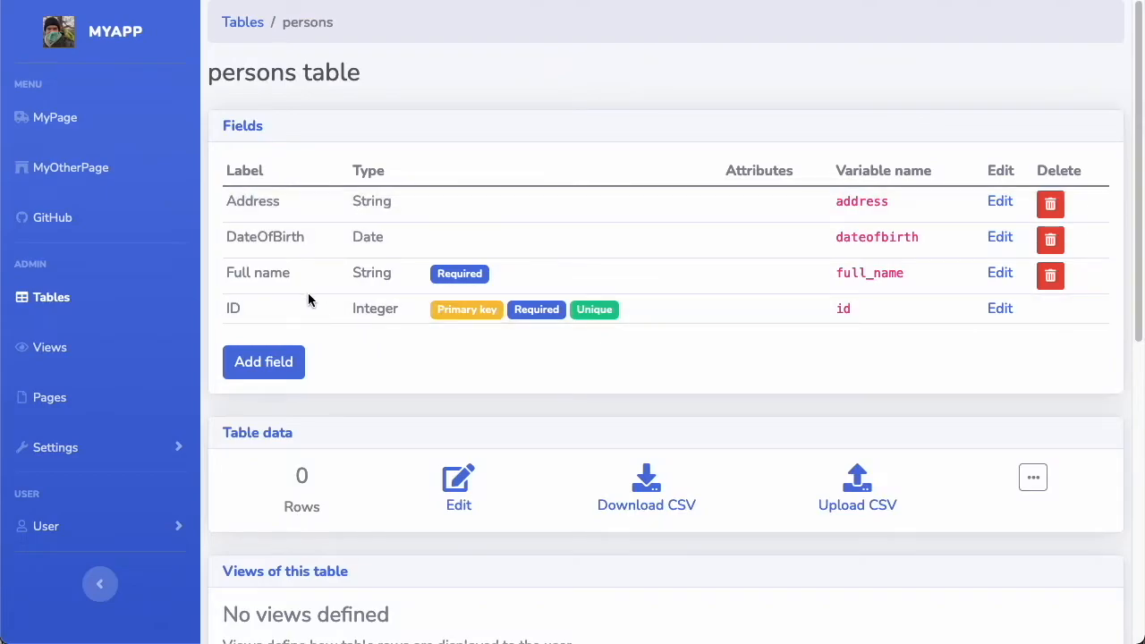
{"action": "left_click", "coordinate": [464, 491]}
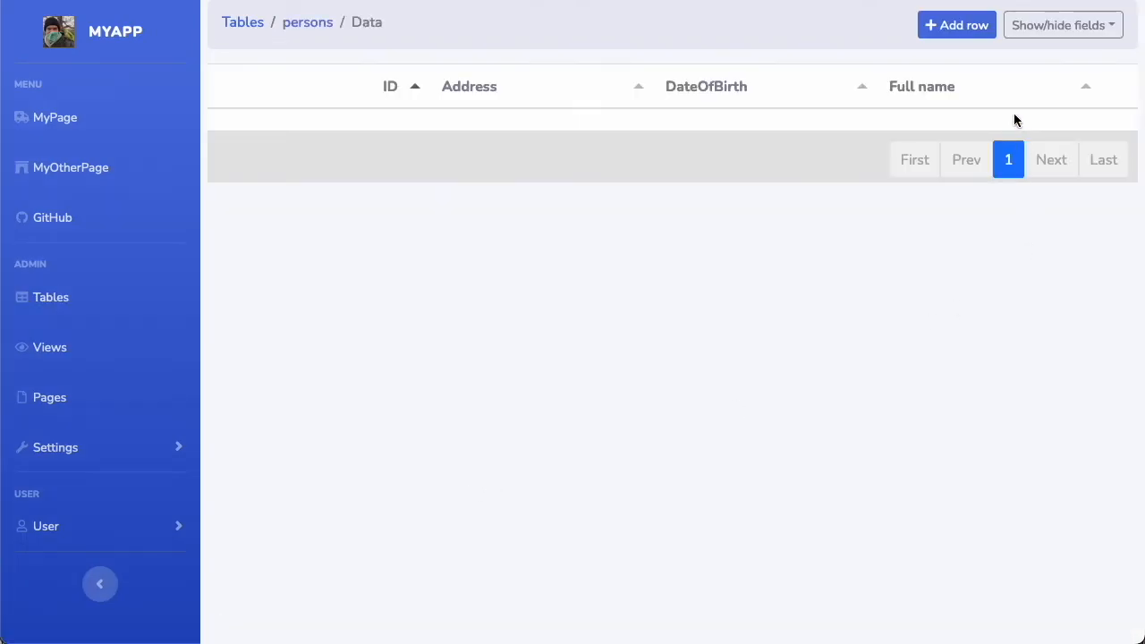
{"action": "left_click", "coordinate": [977, 34]}
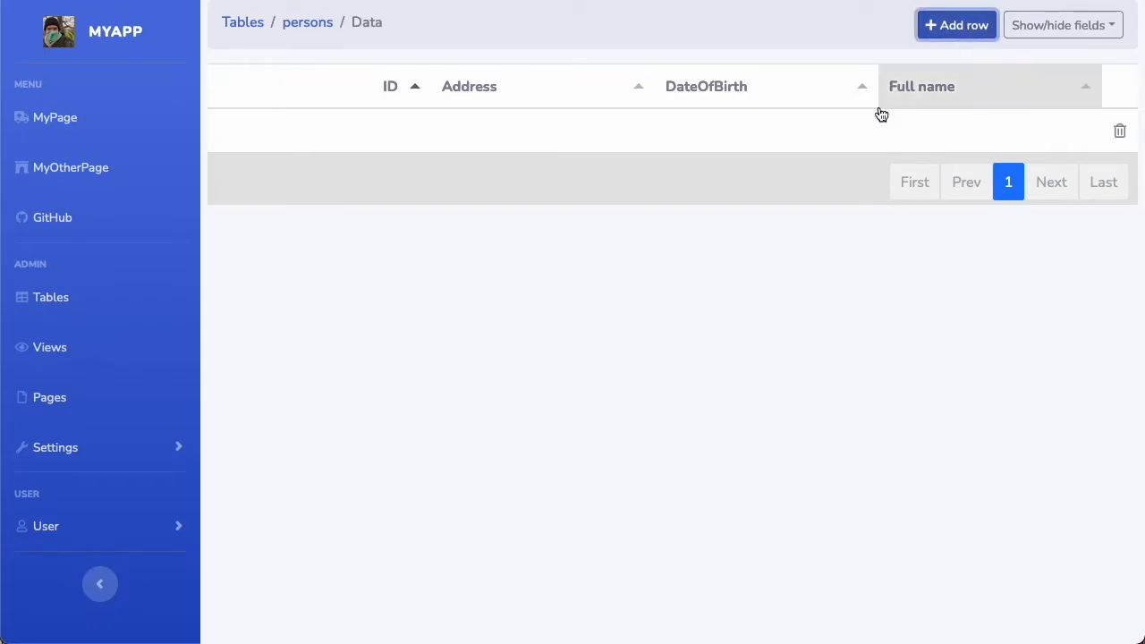
{"action": "left_click", "coordinate": [922, 125]}
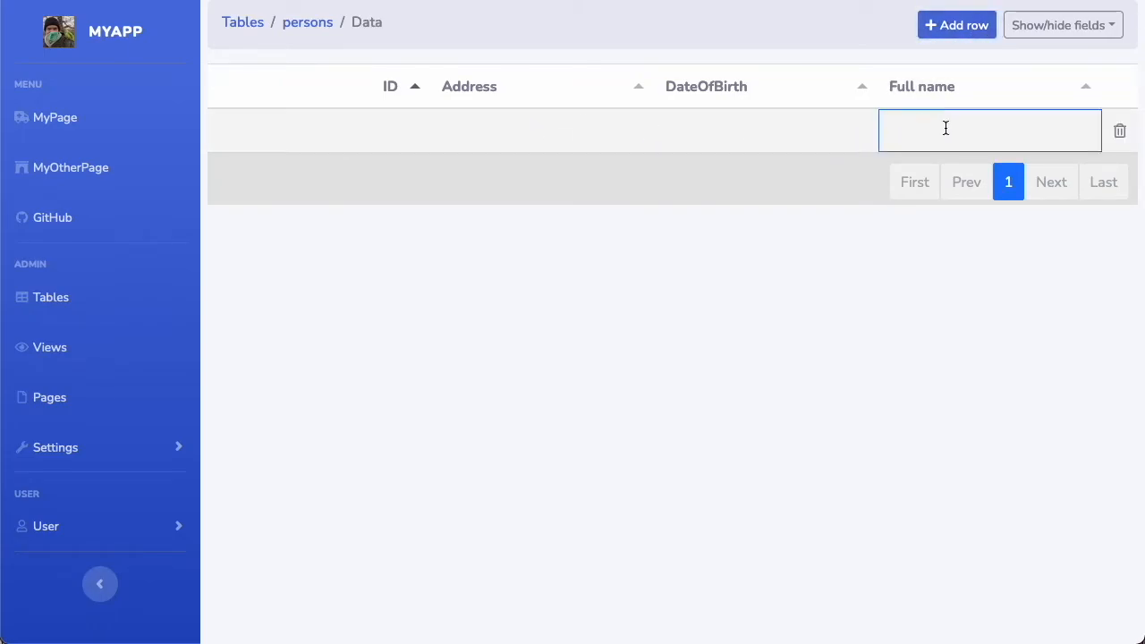
{"action": "type", "text": "John Smith"}
Fill in the new row's DateOfBirth using the date picker's year and day selection
{"action": "left_click", "coordinate": [730, 128]}
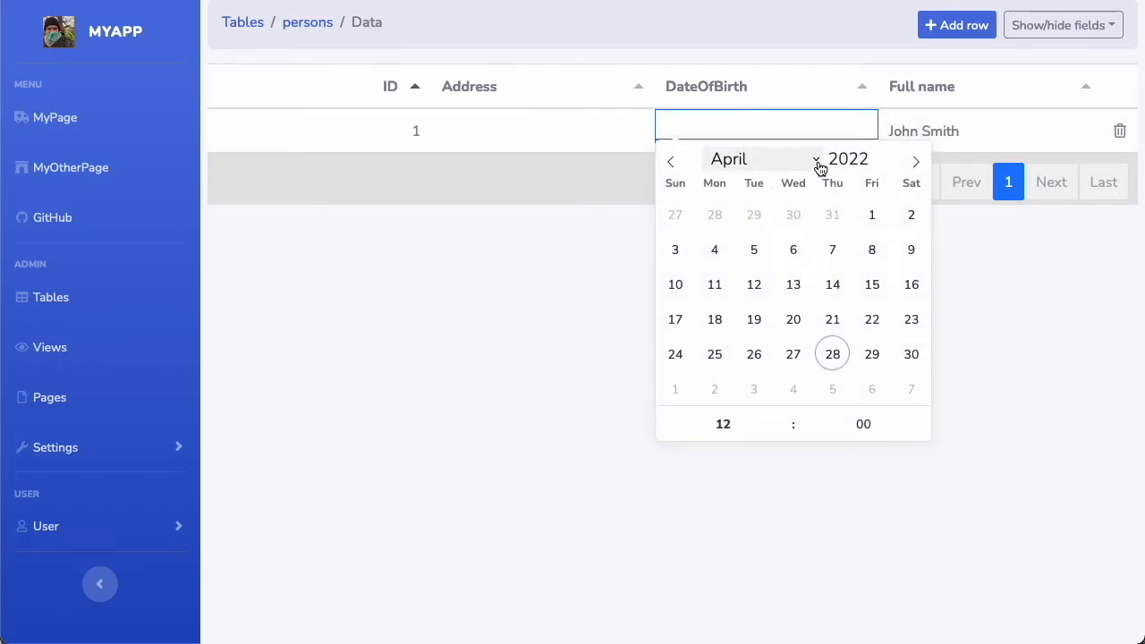
{"action": "left_click", "coordinate": [877, 165]}
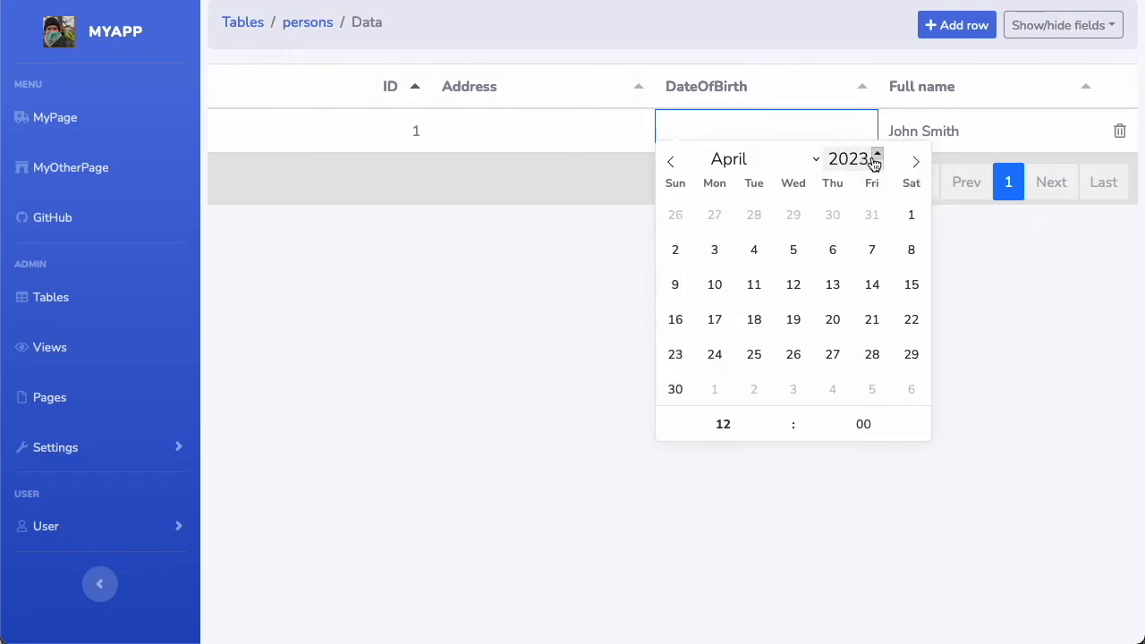
{"action": "left_click", "coordinate": [878, 166]}
{"action": "left_click", "coordinate": [878, 166]}
{"action": "left_click", "coordinate": [879, 167]}
{"action": "left_click", "coordinate": [878, 167]}
{"action": "left_click", "coordinate": [877, 166]}
{"action": "left_click", "coordinate": [877, 166]}
{"action": "left_click", "coordinate": [877, 166]}
{"action": "left_click", "coordinate": [878, 166]}
{"action": "left_click", "coordinate": [877, 166]}
{"action": "double_click", "coordinate": [861, 163]}
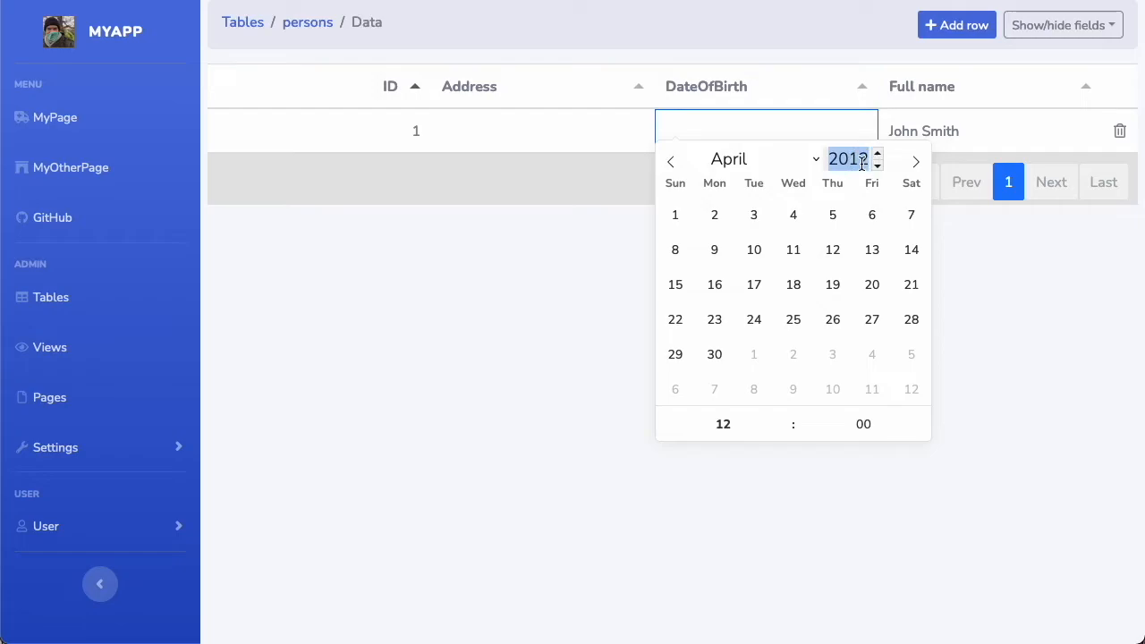
{"action": "type", "text": "19"}
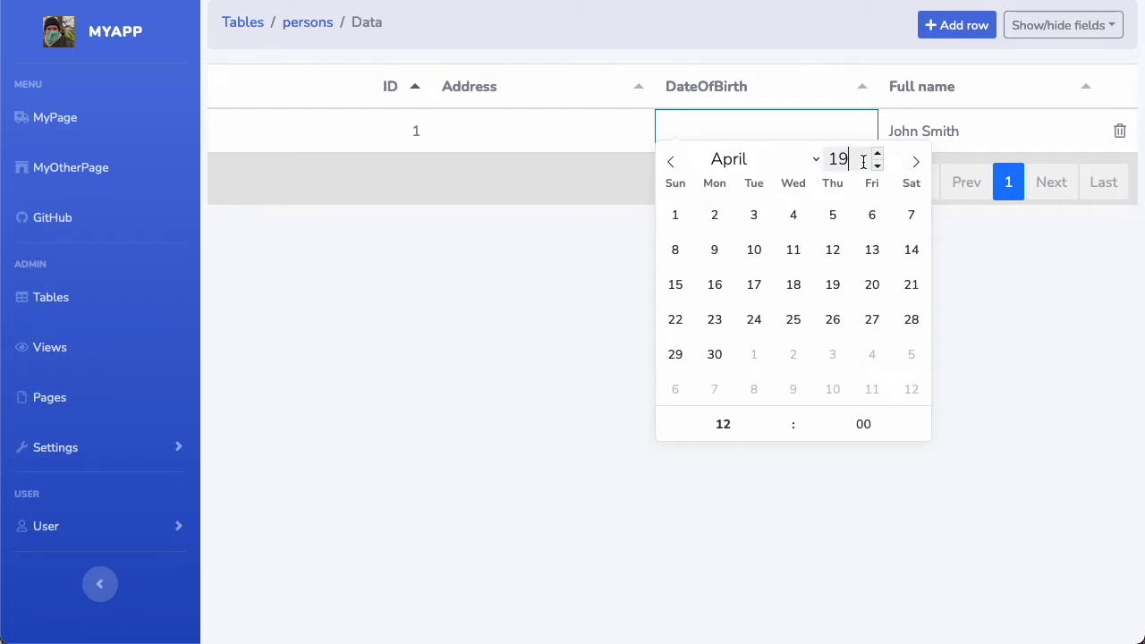
{"action": "type", "text": "84"}
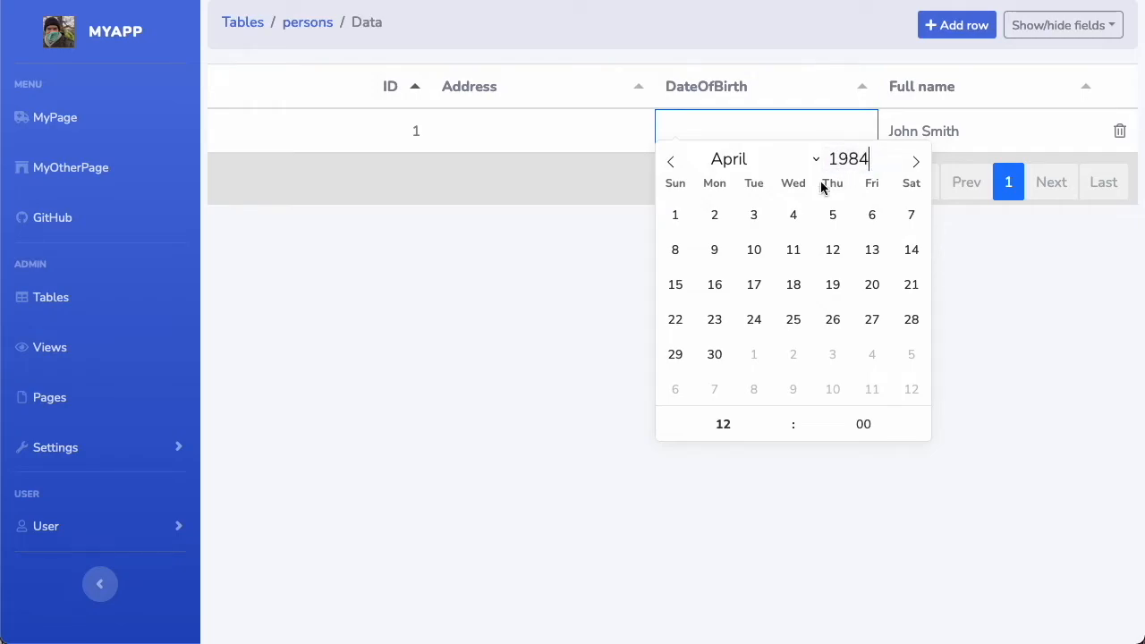
{"action": "left_click", "coordinate": [753, 250]}
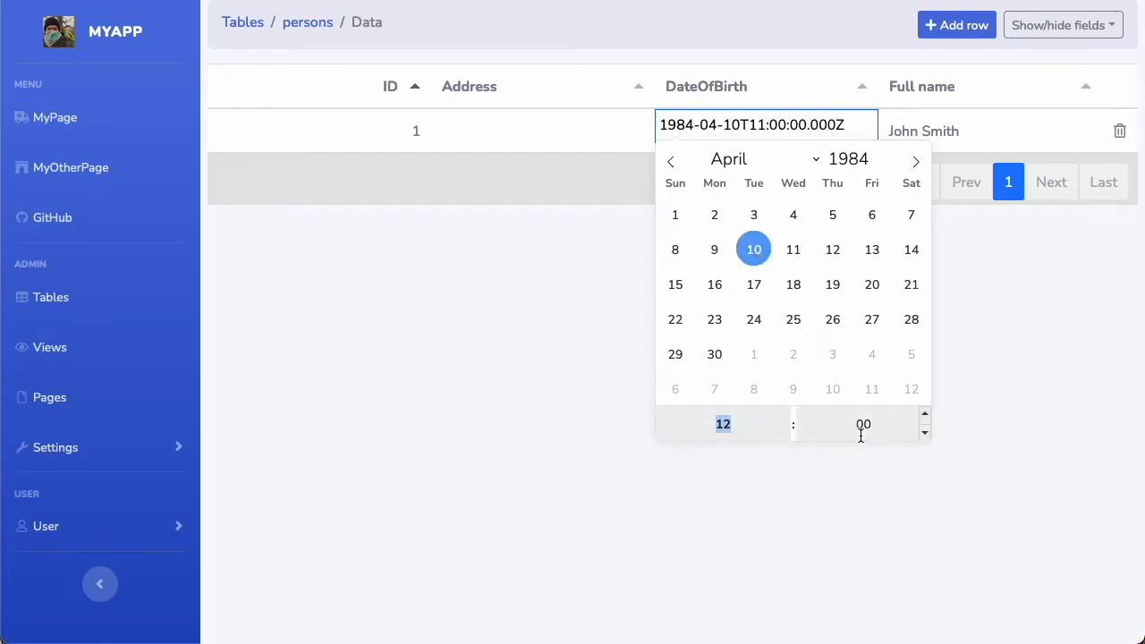
{"action": "left_click", "coordinate": [1016, 415]}
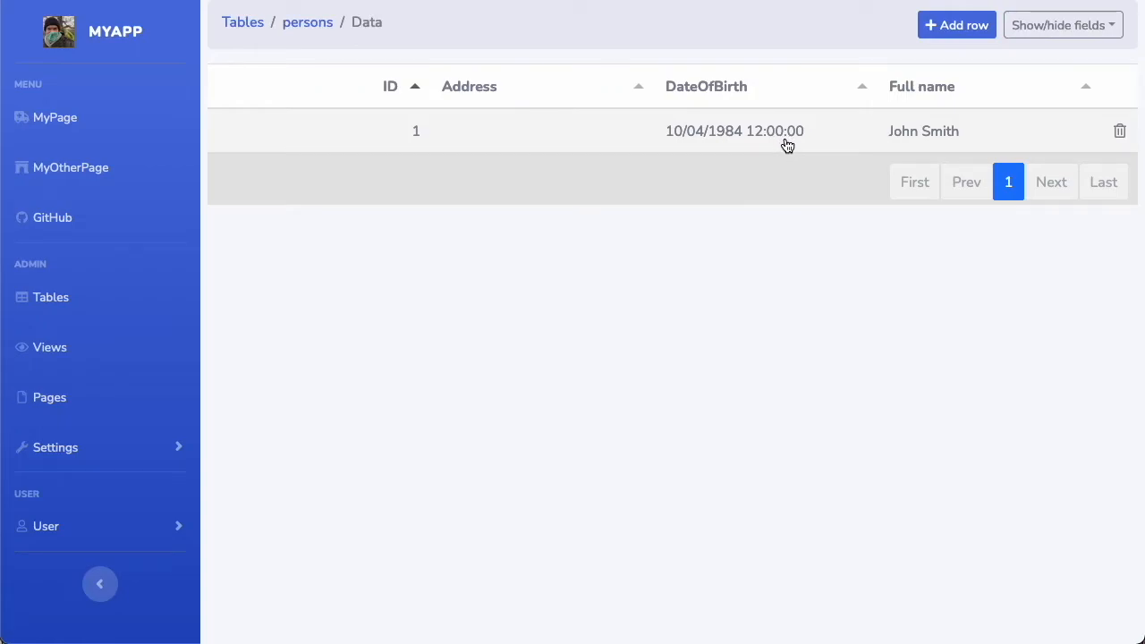
Enter the person's street address in the row's Address cell
{"action": "left_click", "coordinate": [565, 133]}
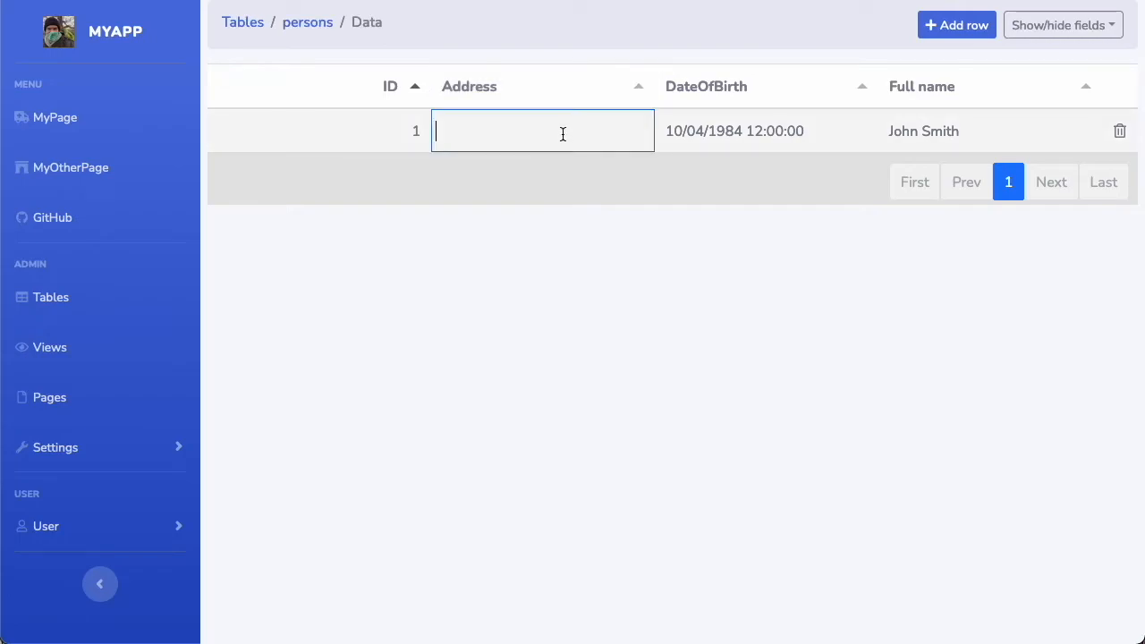
{"action": "type", "text": "4, Gizzard Road"}
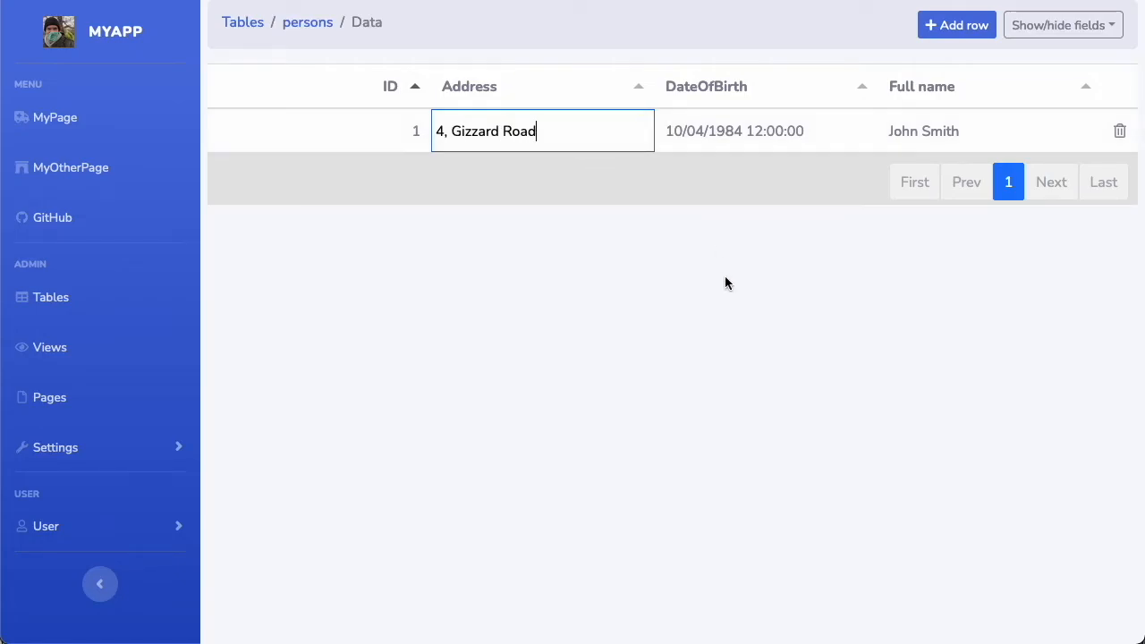
{"action": "key", "text": "Return"}
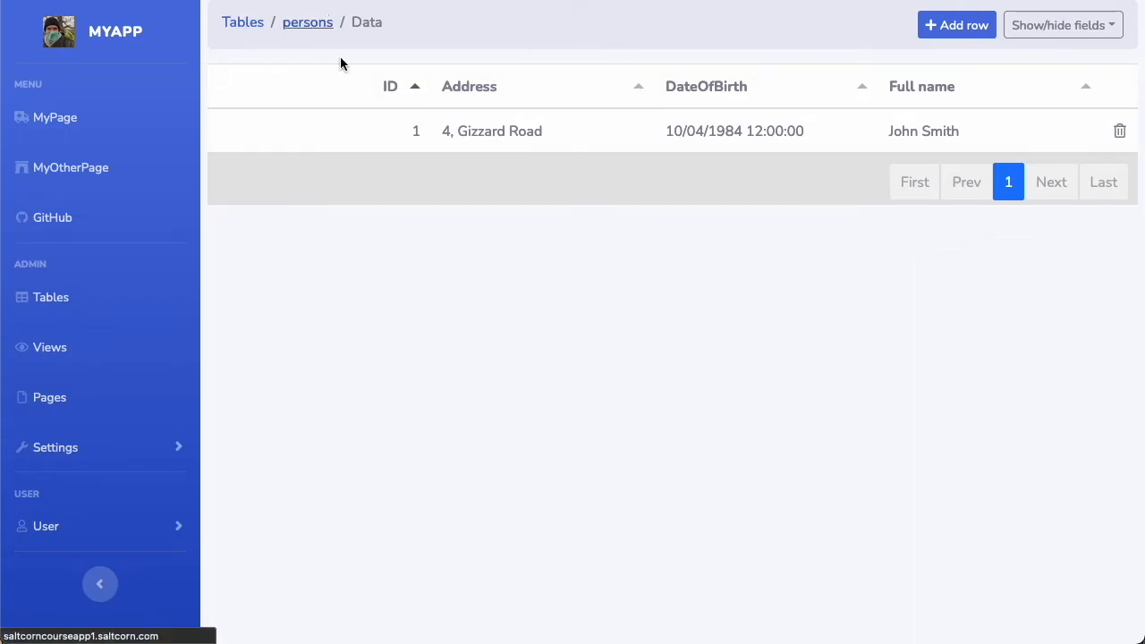
Go to the tables list and open the form for creating a table from a CSV upload
{"action": "left_click", "coordinate": [306, 30]}
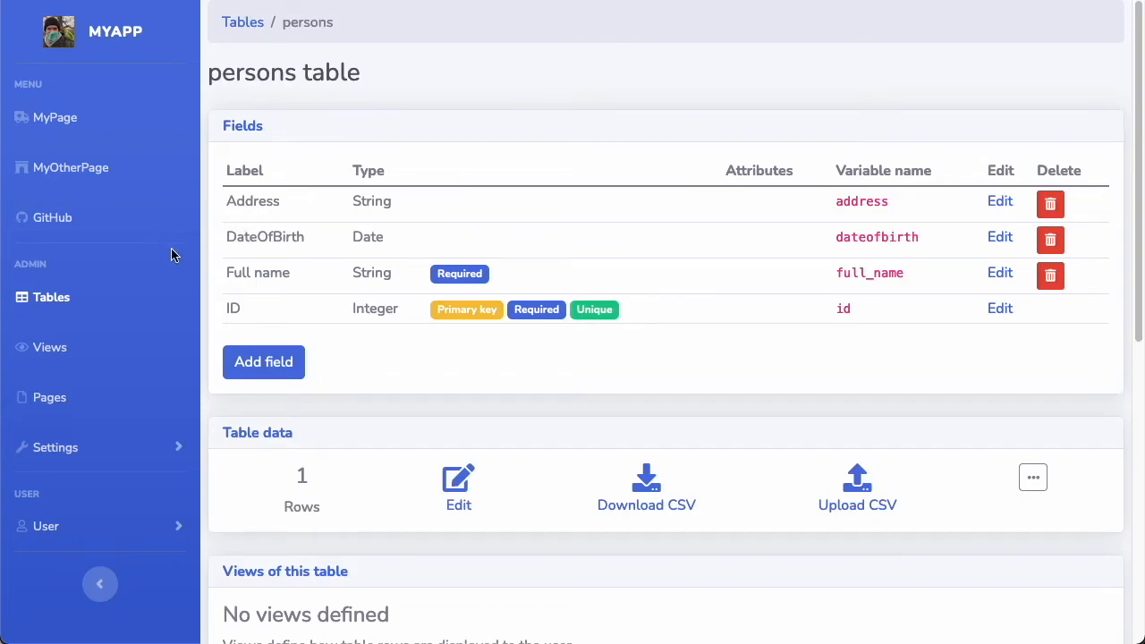
{"action": "left_click", "coordinate": [51, 302]}
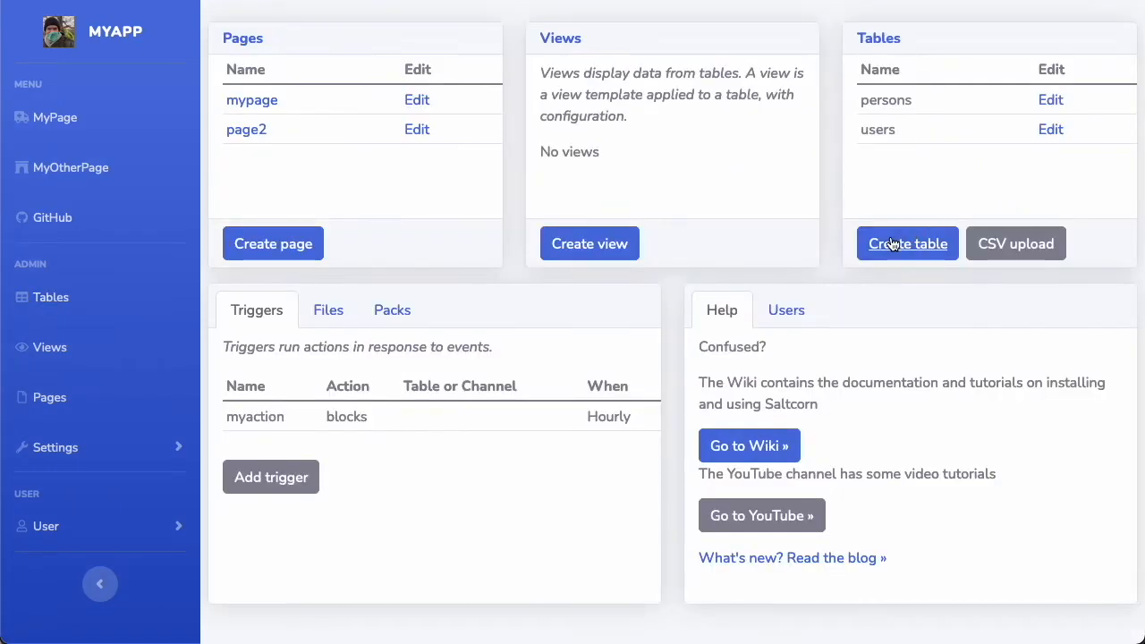
{"action": "left_click", "coordinate": [41, 311]}
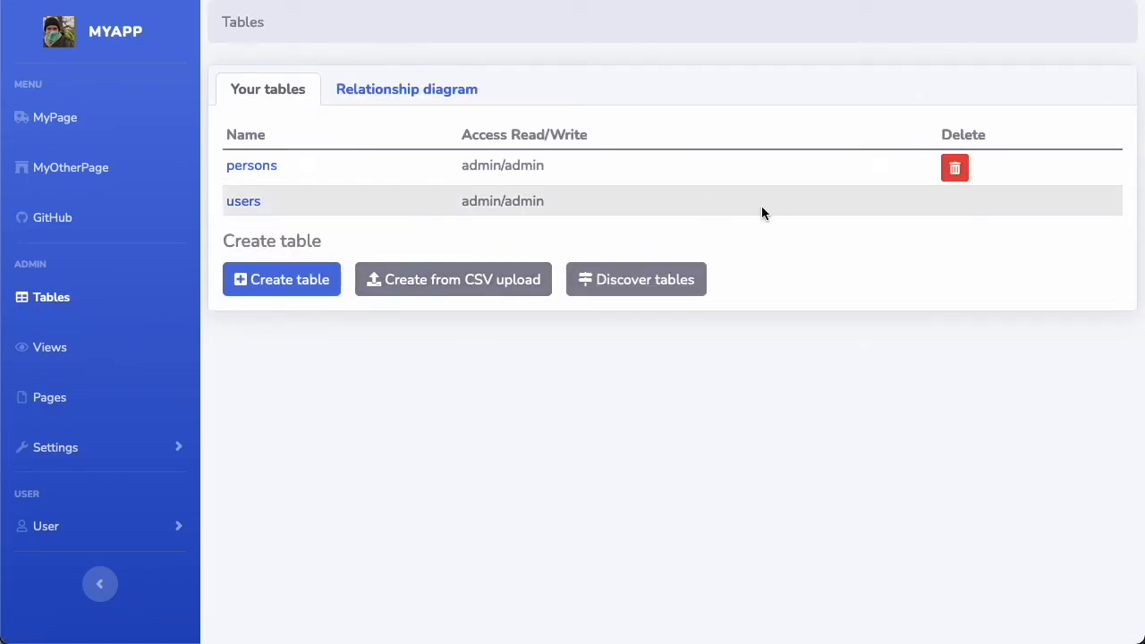
{"action": "left_click", "coordinate": [457, 284]}
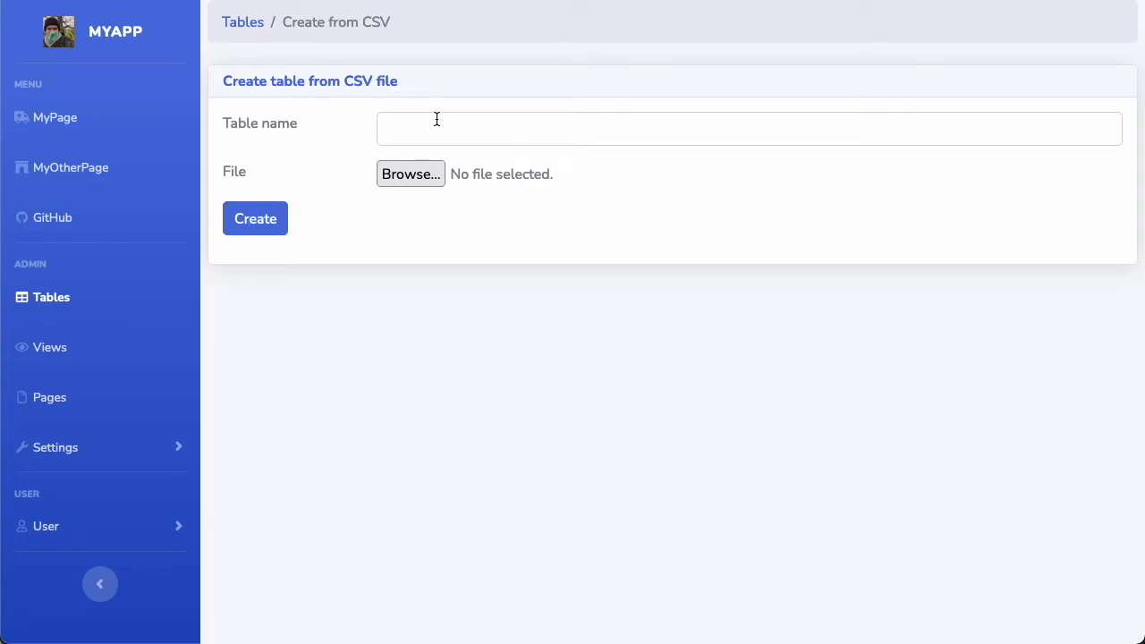
Switch to Excel and delete the age column G from the testsheet worksheet
{"action": "key", "text": "super+Tab"}
{"action": "key", "text": "super+Tab"}
{"action": "key", "text": "super+Tab"}
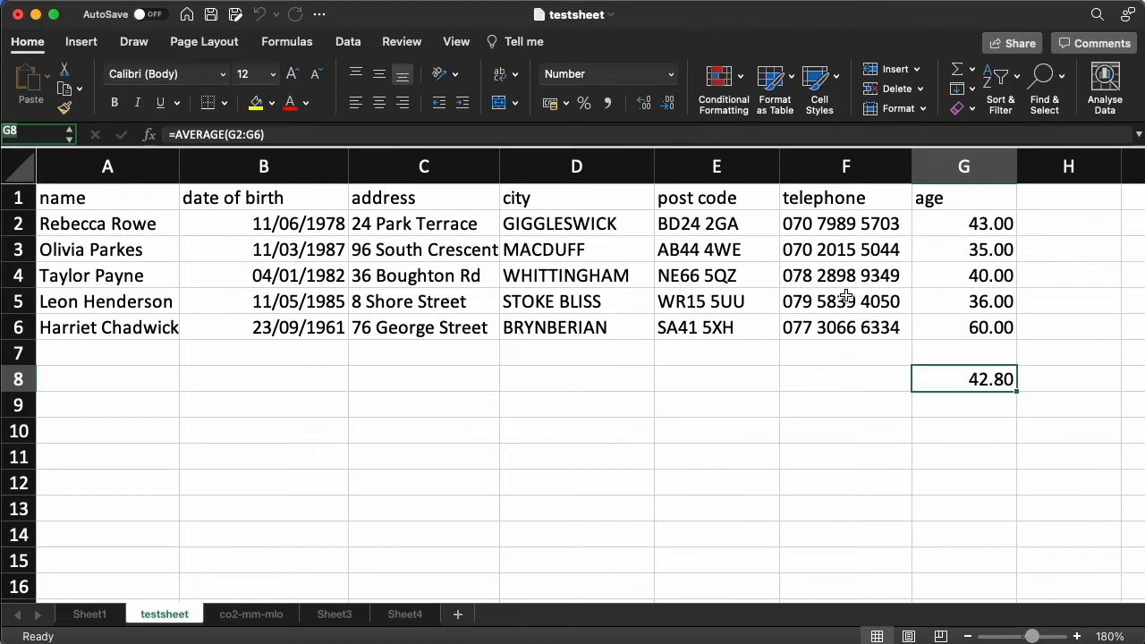
{"action": "left_click", "coordinate": [966, 201]}
{"action": "left_click_drag", "start_coordinate": [966, 201], "coordinate": [981, 383]}
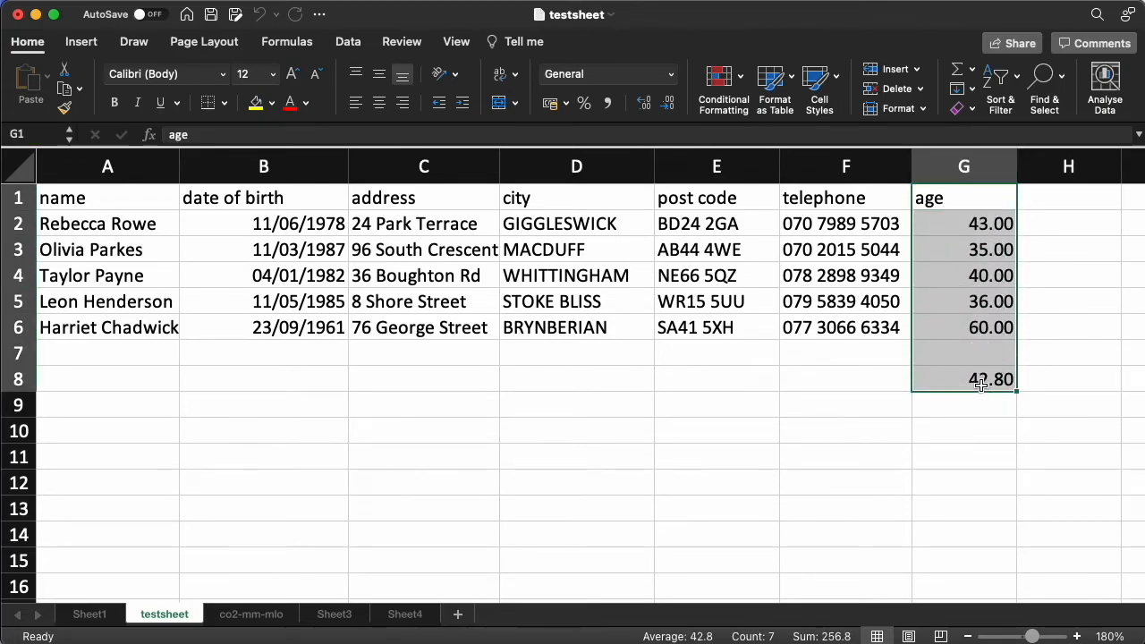
{"action": "right_click", "coordinate": [956, 166]}
{"action": "left_click", "coordinate": [984, 289]}
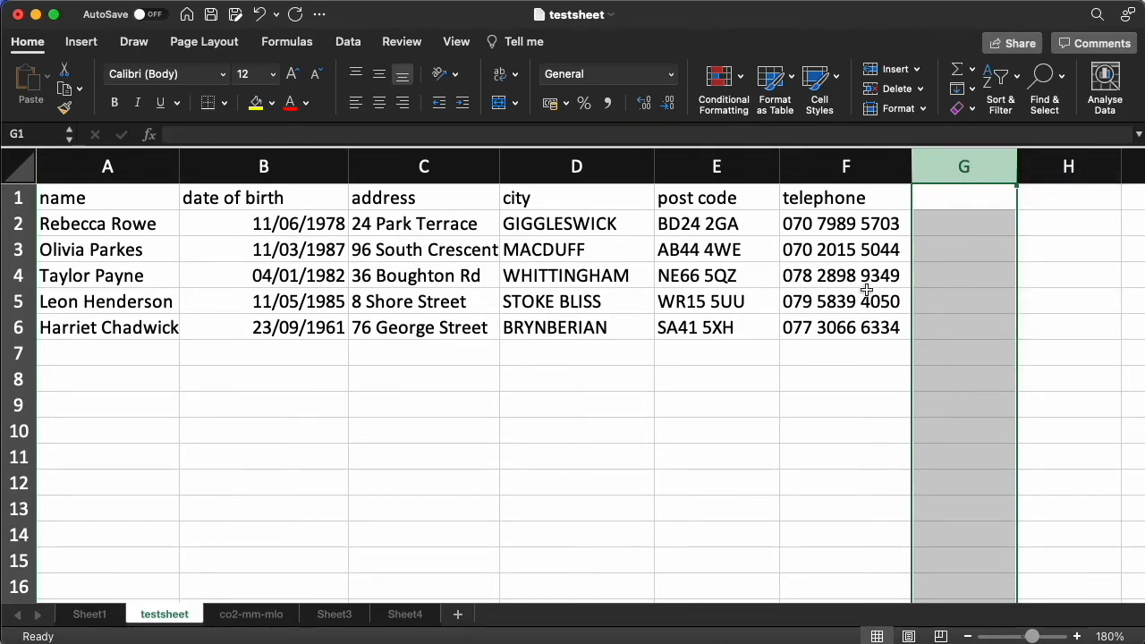
Save the testsheet worksheet as a CSV UTF-8 file named people, keeping only the active sheet
{"action": "left_click", "coordinate": [608, 254]}
{"action": "left_click", "coordinate": [388, 224]}
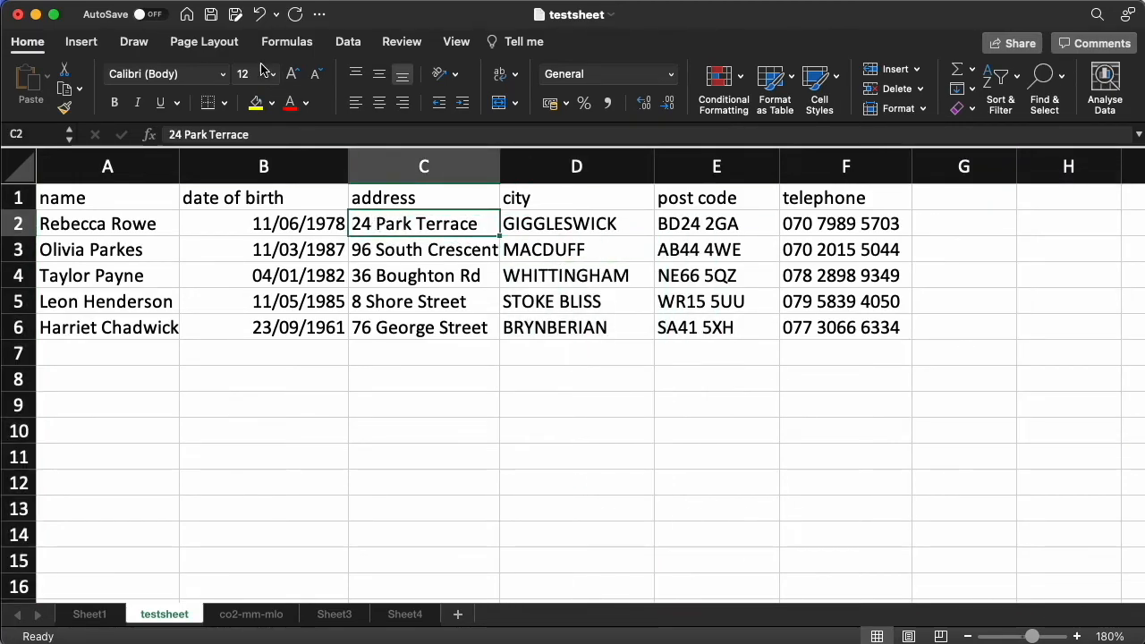
{"action": "left_click", "coordinate": [236, 15]}
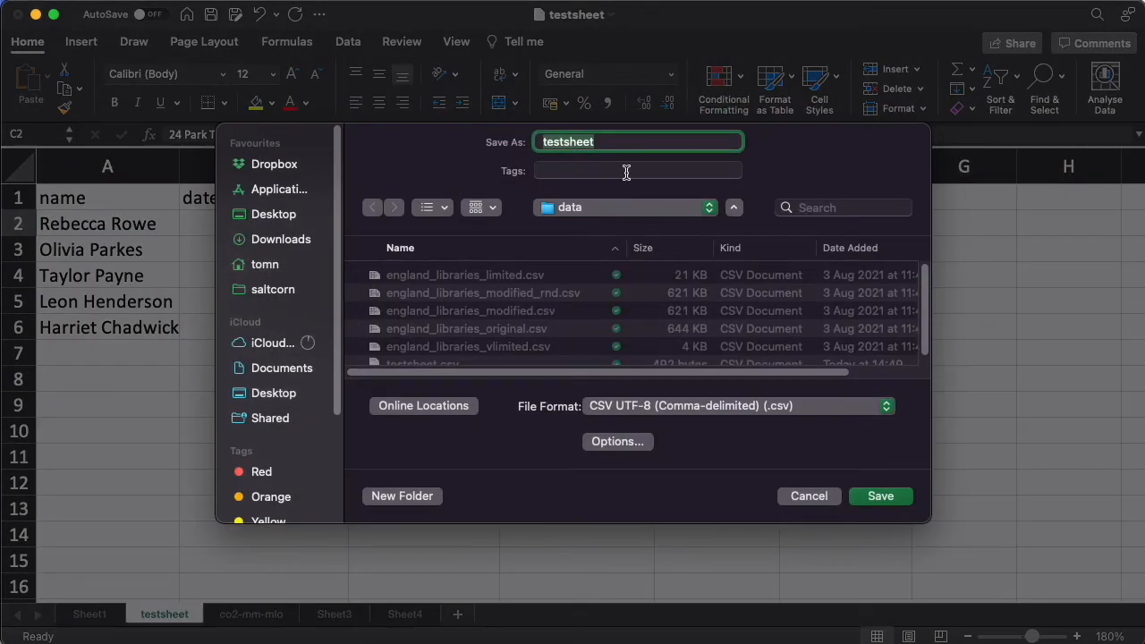
{"action": "type", "text": "people"}
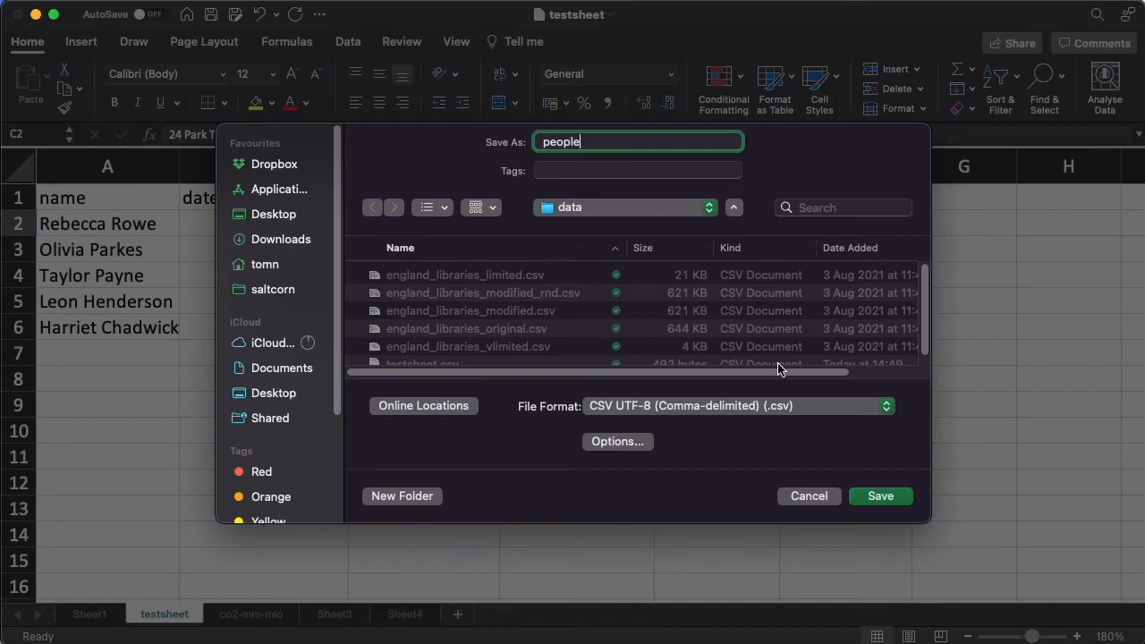
{"action": "left_click", "coordinate": [894, 496]}
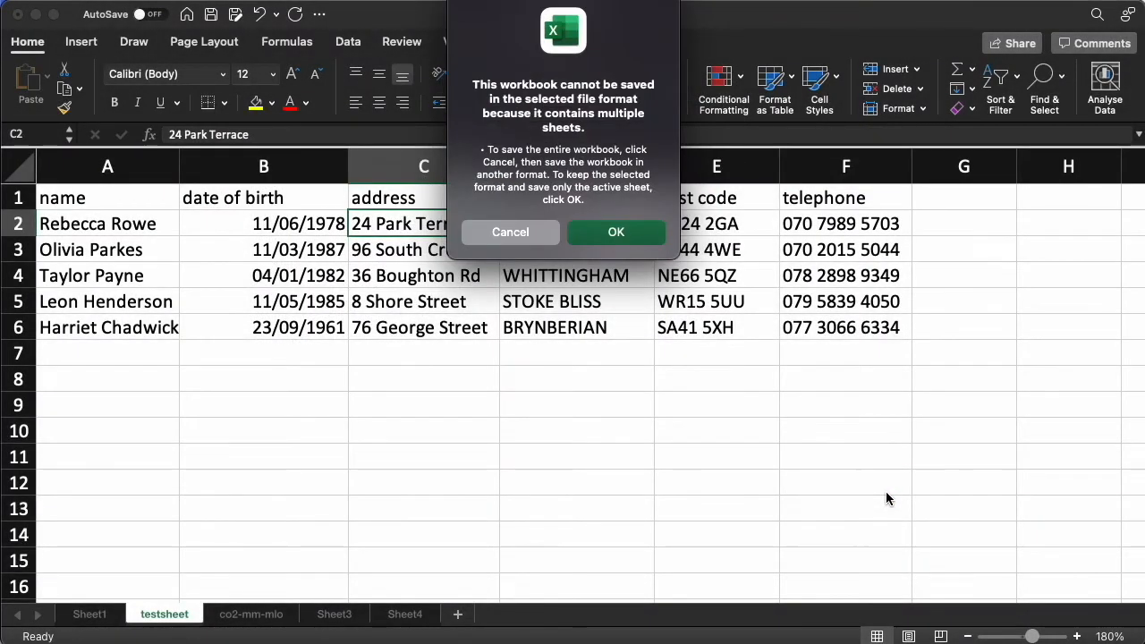
{"action": "left_click", "coordinate": [619, 229]}
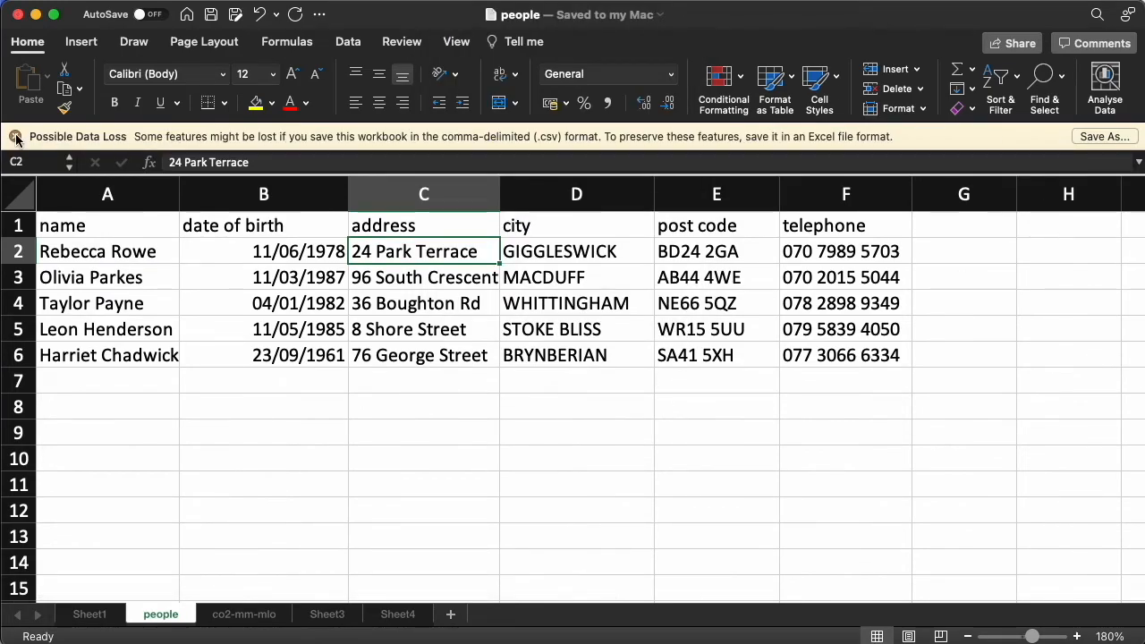
{"action": "left_click", "coordinate": [17, 136]}
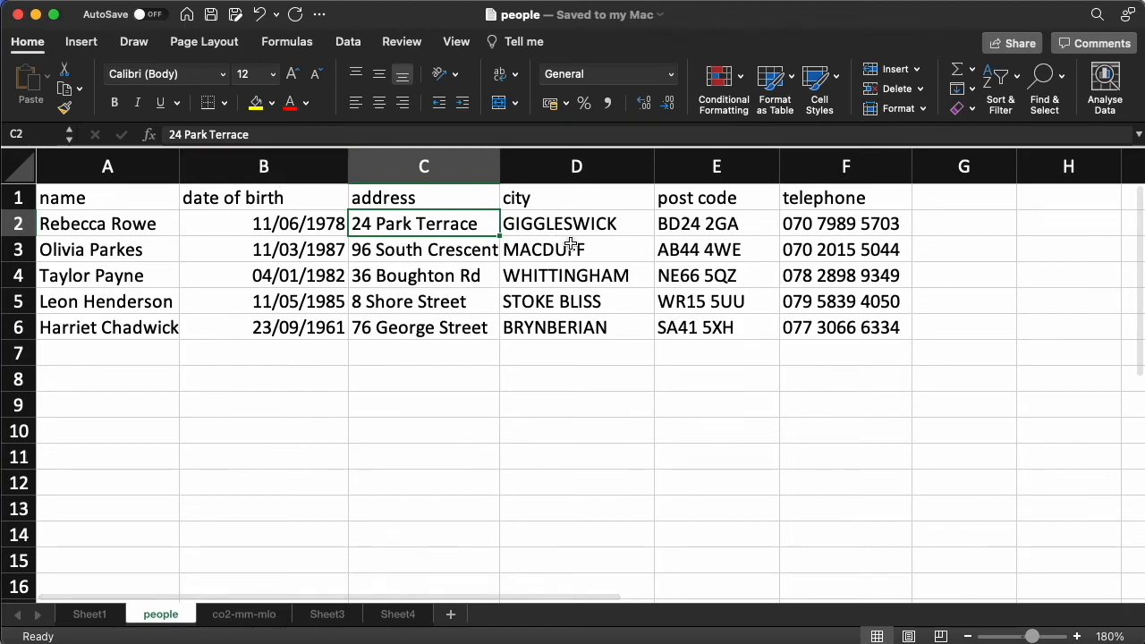
Switch back to the browser and choose people.csv as the file for the new CSV table
{"action": "key", "text": "super+Tab"}
{"action": "key", "text": "super+Tab"}
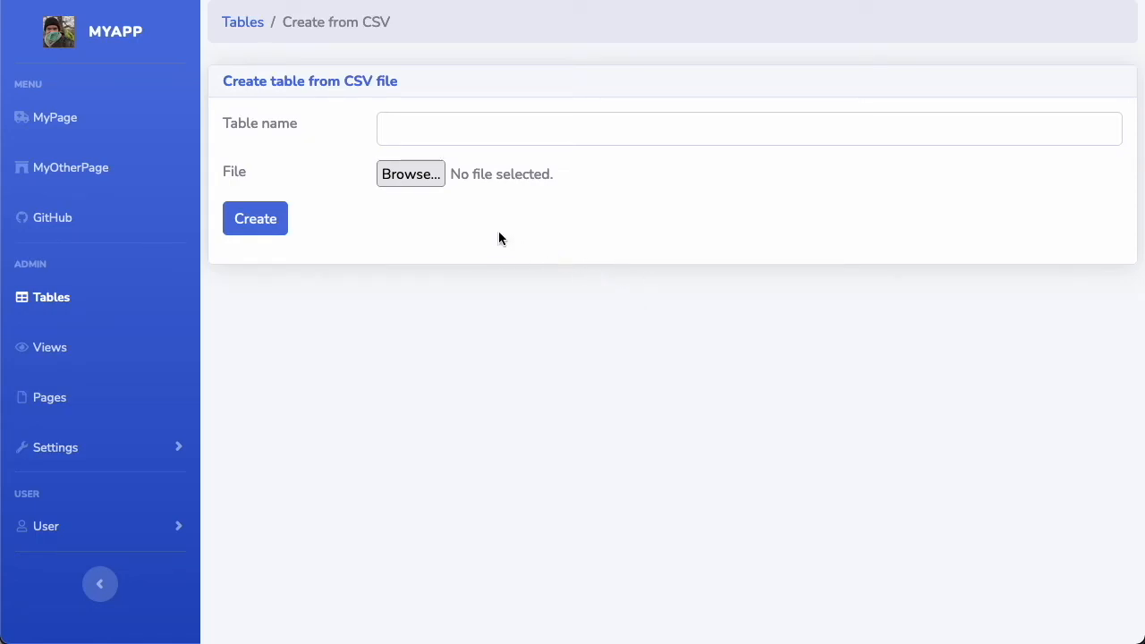
{"action": "left_click", "coordinate": [411, 173]}
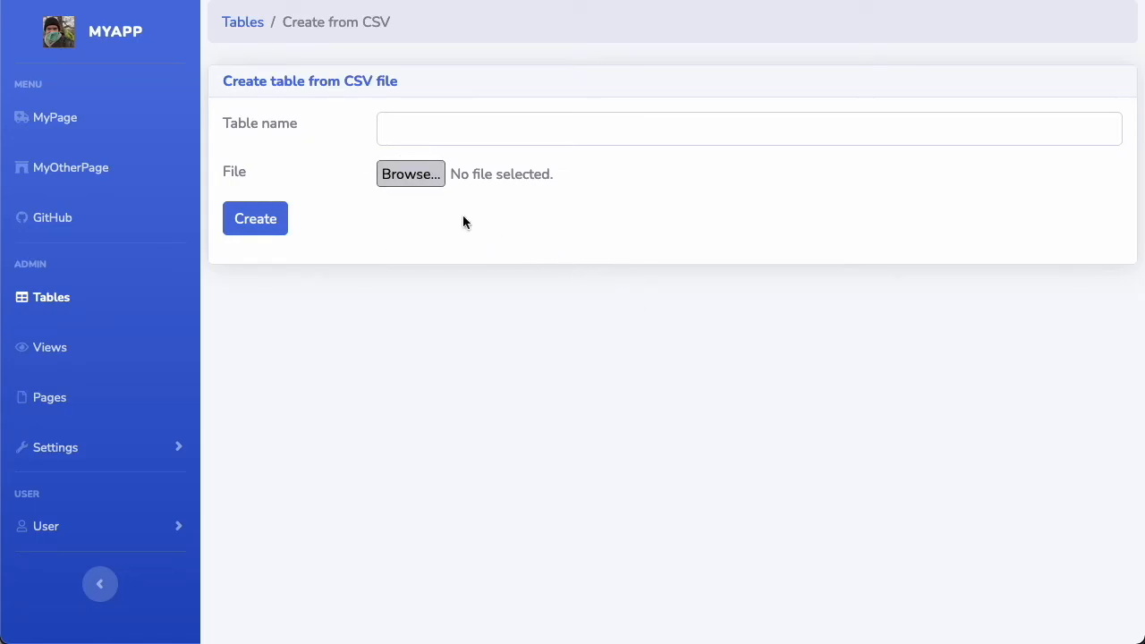
{"action": "left_click", "coordinate": [422, 138]}
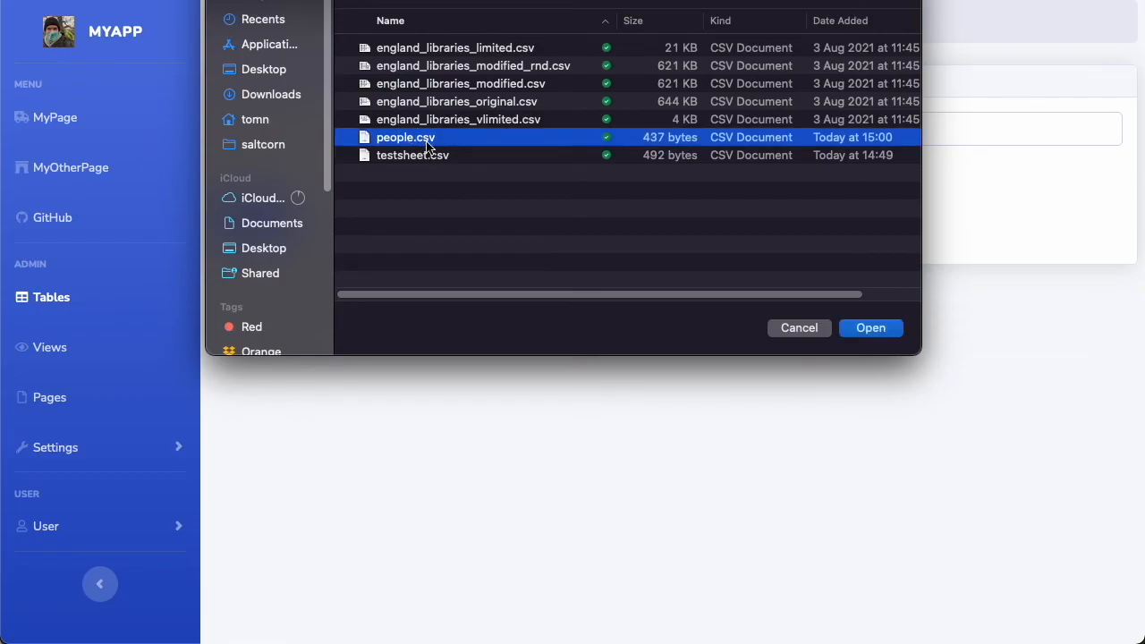
{"action": "left_click", "coordinate": [873, 329]}
Name the table people1 and create it from the uploaded CSV
{"action": "left_click", "coordinate": [531, 129]}
{"action": "type", "text": "people1"}
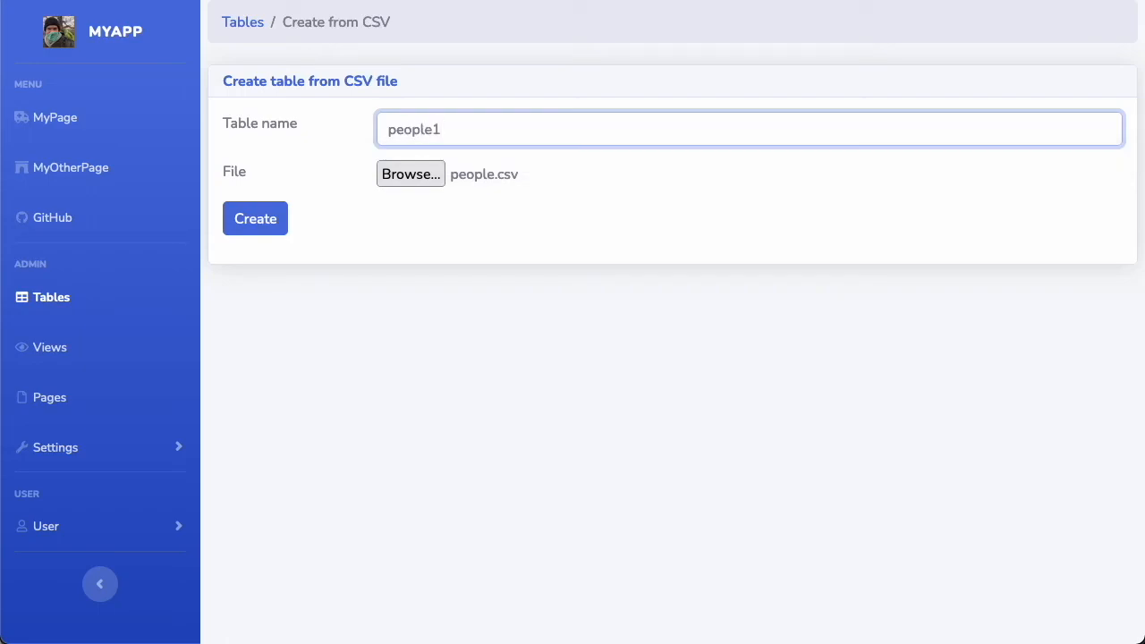
{"action": "left_click", "coordinate": [269, 219]}
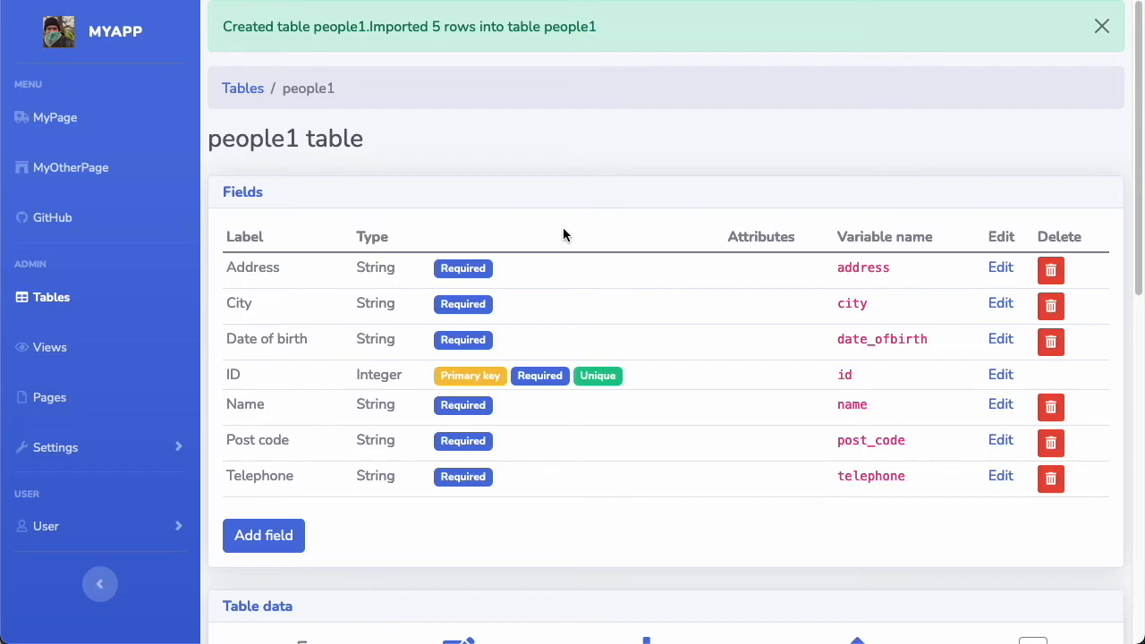
Review the imported people1 table's data rows and its Date of birth field type
{"action": "scroll", "coordinate": [488, 224], "scroll_direction": "down", "scroll_amount": 1}
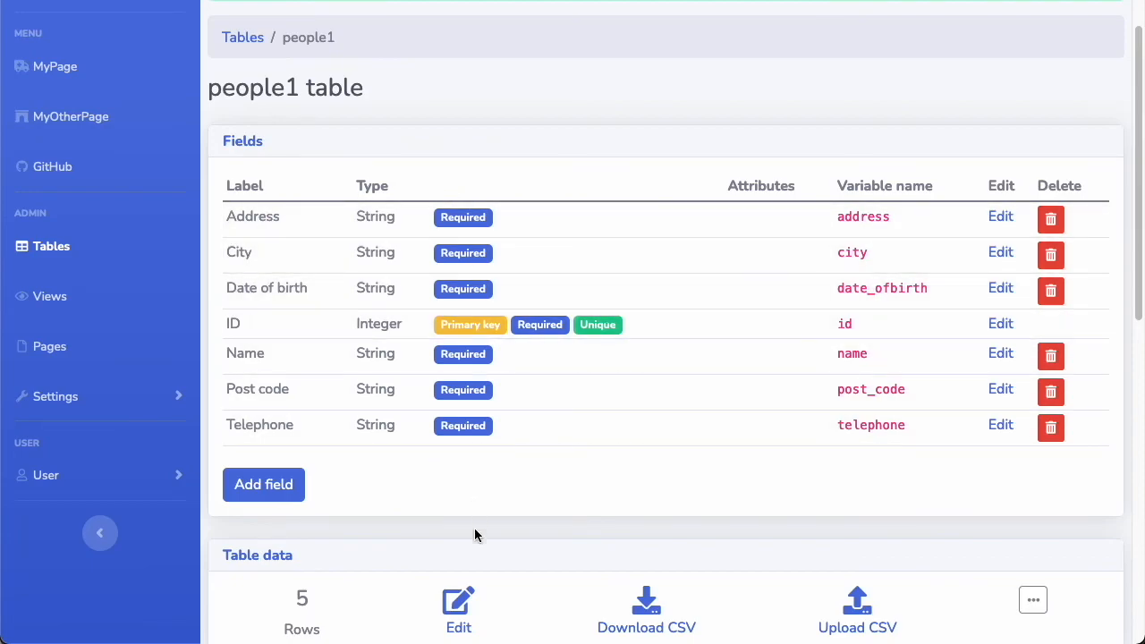
{"action": "left_click", "coordinate": [458, 606]}
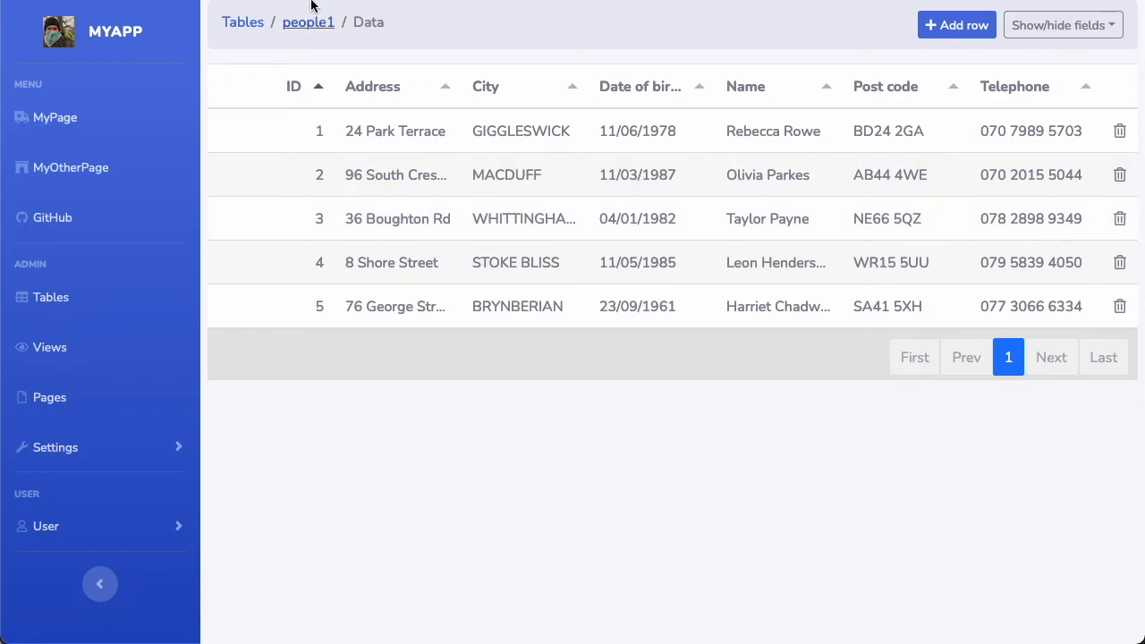
{"action": "left_click", "coordinate": [298, 31]}
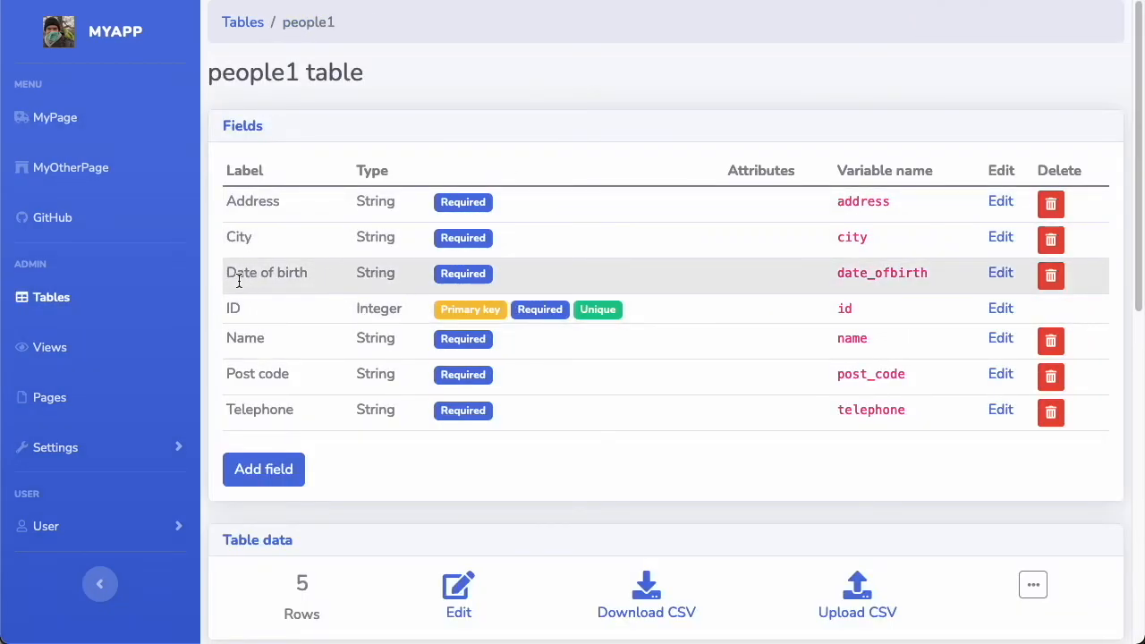
{"action": "double_click", "coordinate": [380, 274]}
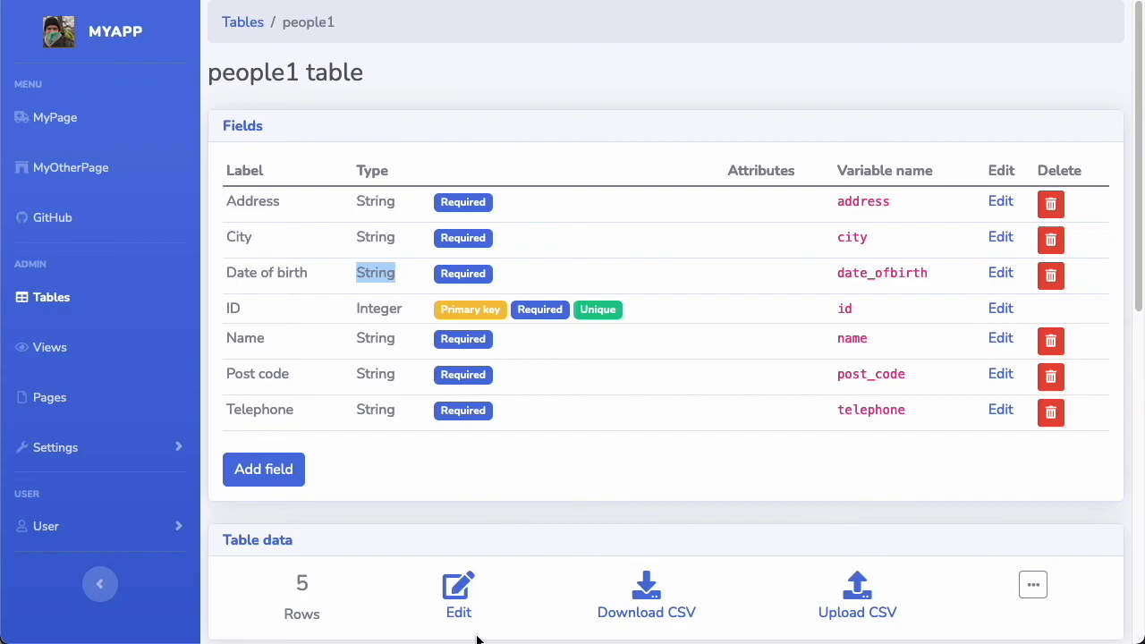
{"action": "left_click", "coordinate": [461, 594]}
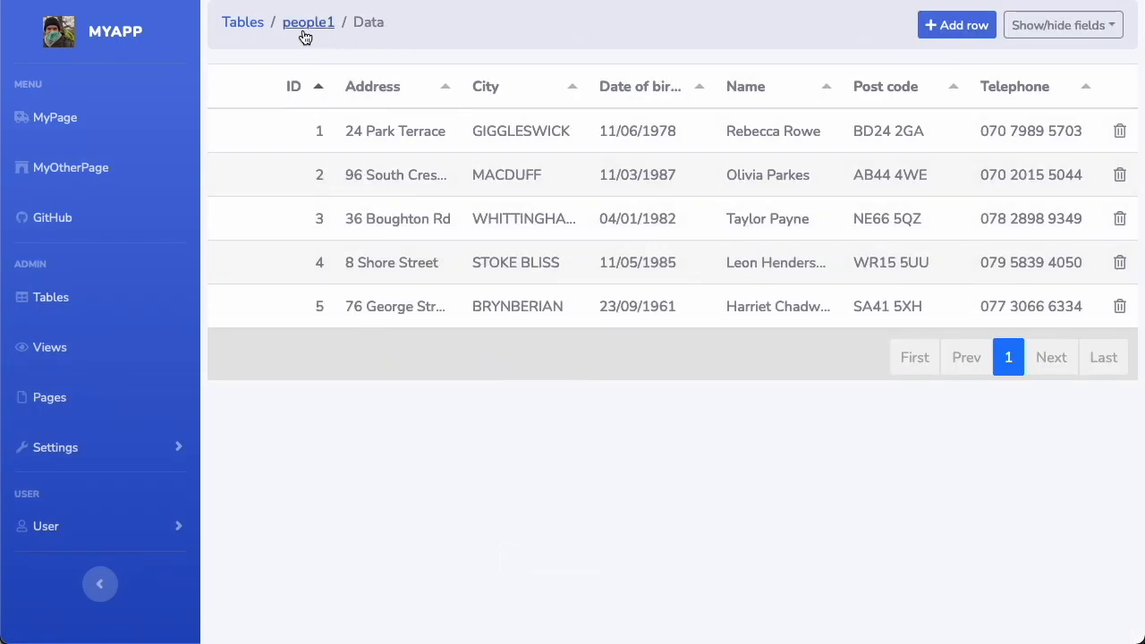
Navigate through the tables list and the people1 table to the app's admin home dashboard
{"action": "left_click", "coordinate": [240, 27]}
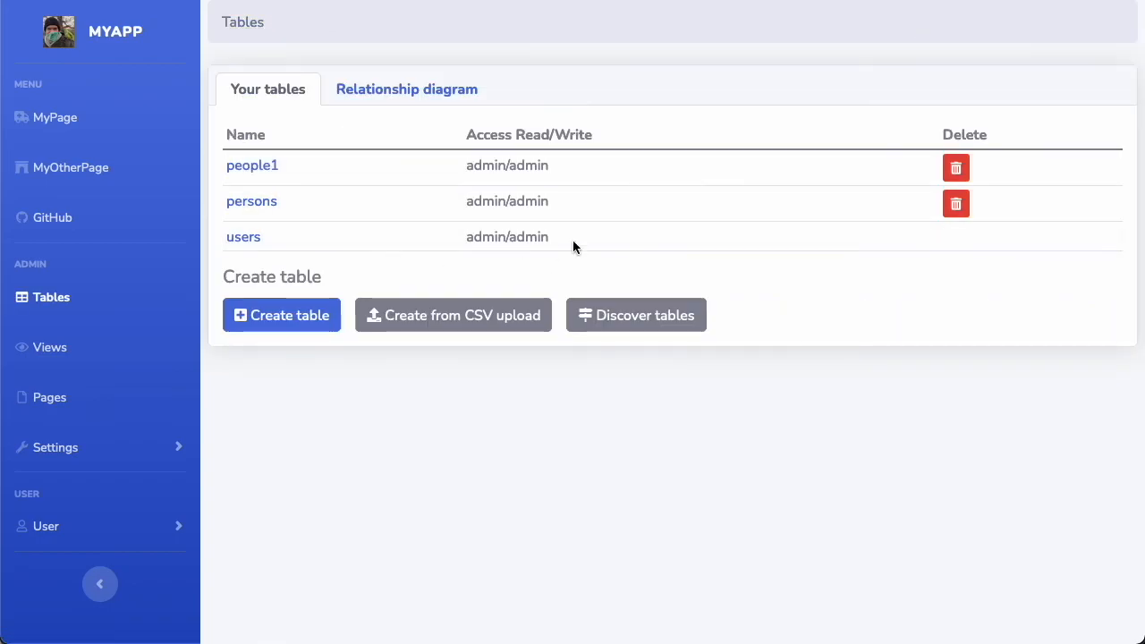
{"action": "left_click", "coordinate": [257, 172]}
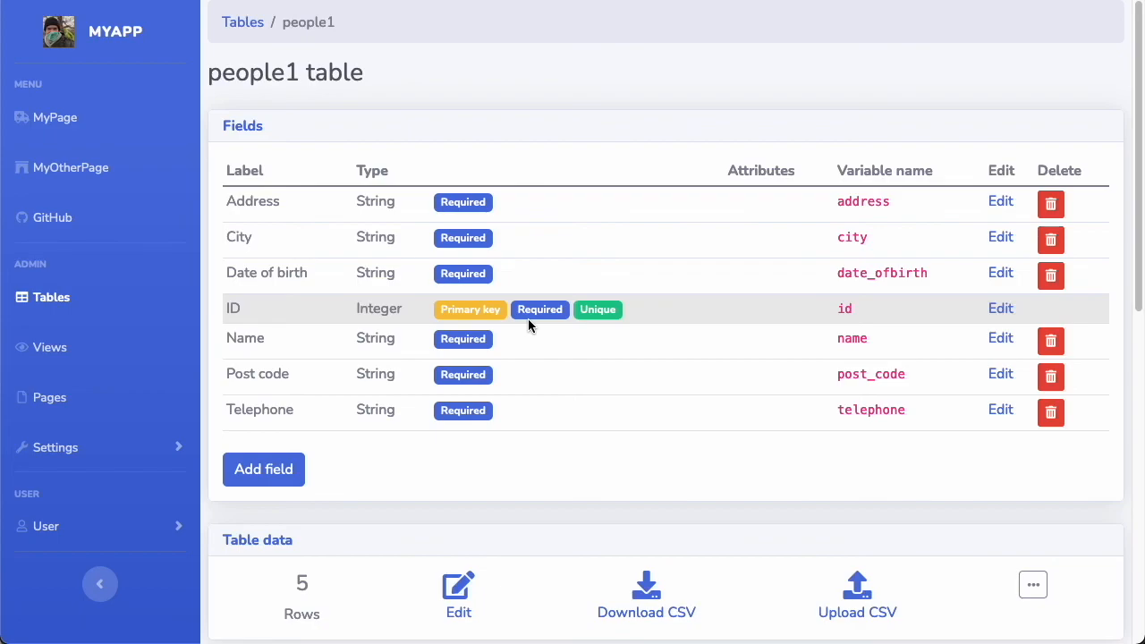
{"action": "left_click", "coordinate": [116, 28]}
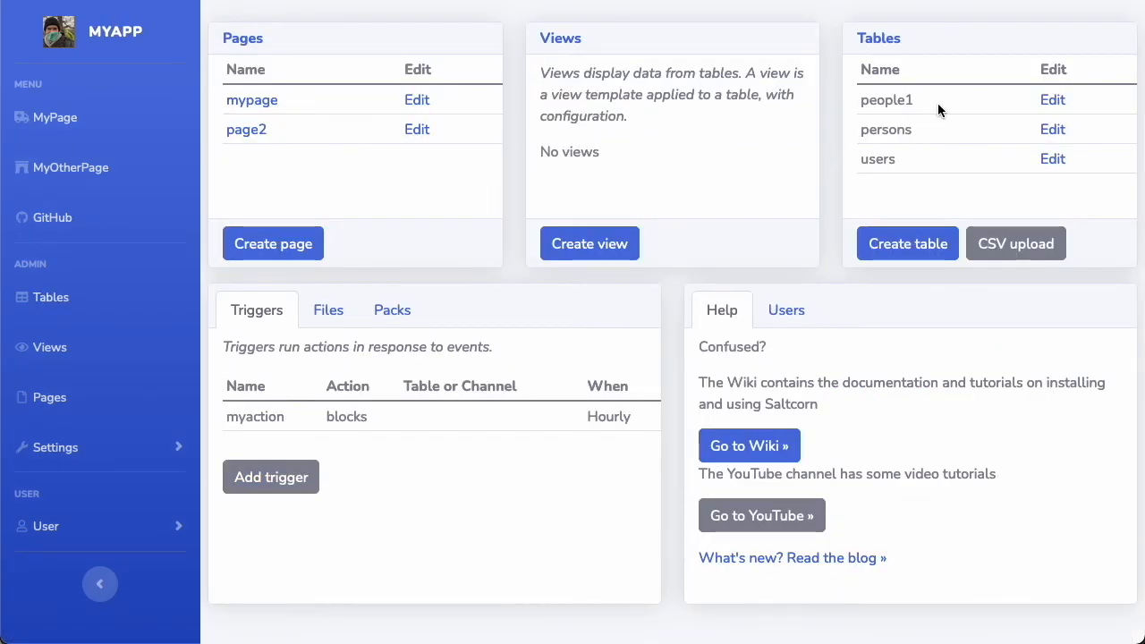